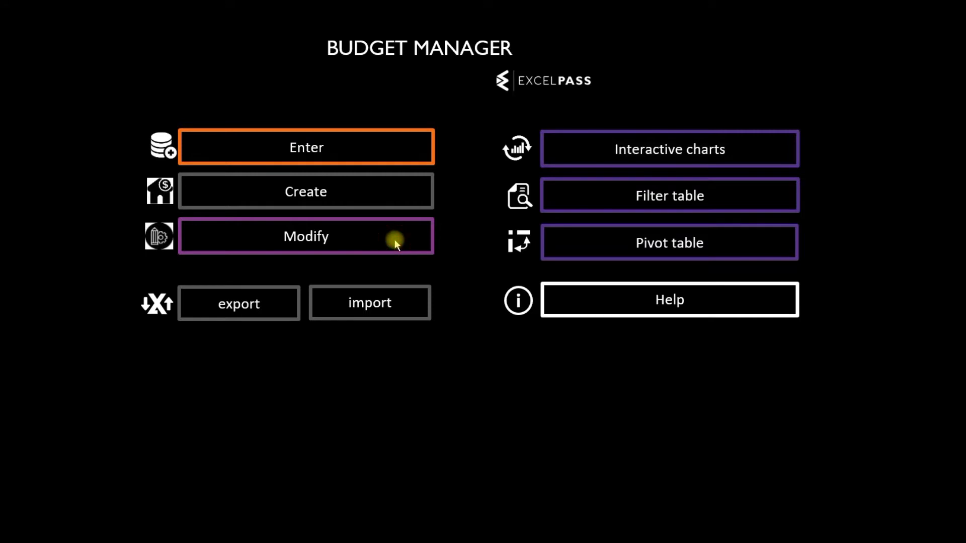
Load the variable Grocery1 entry from the Food category of the 2018 budget into the Modify form.
click(461, 143)
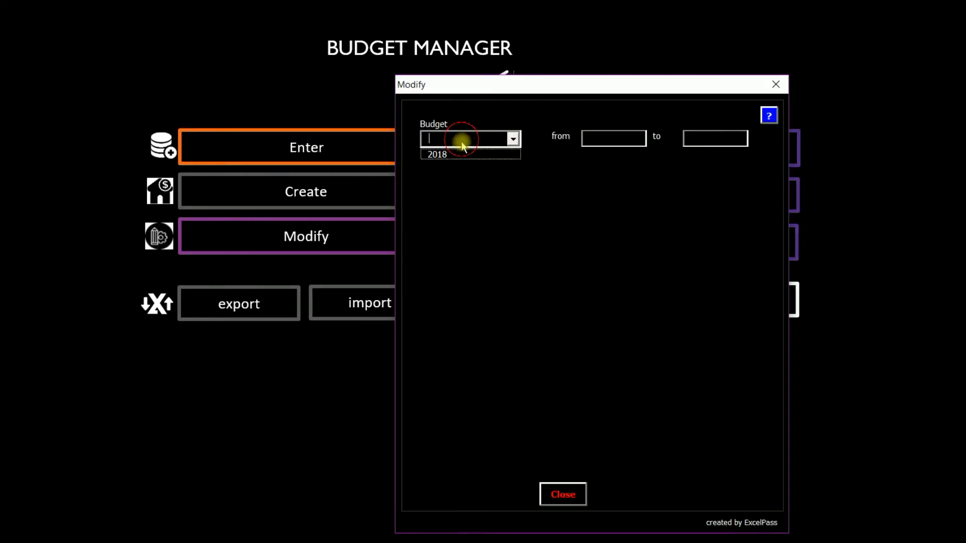
click(459, 152)
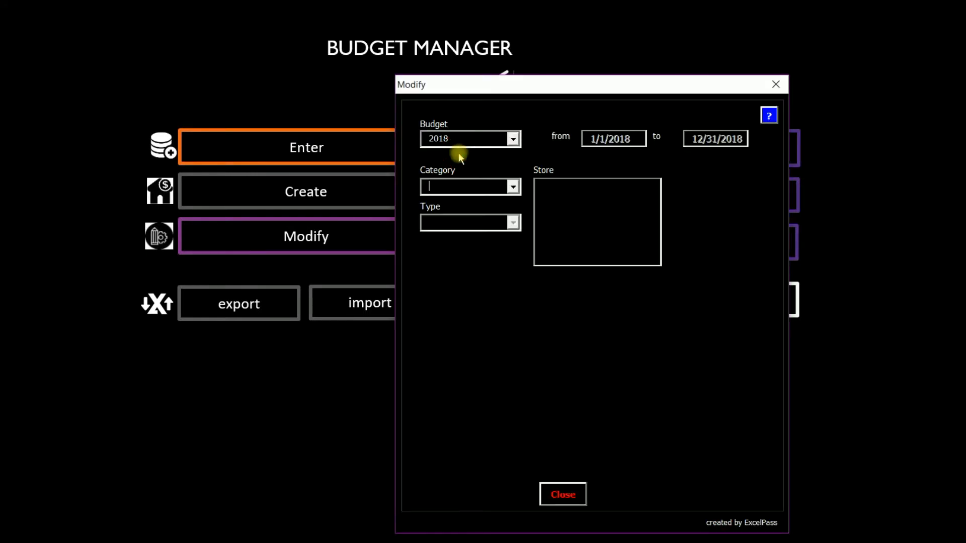
click(452, 188)
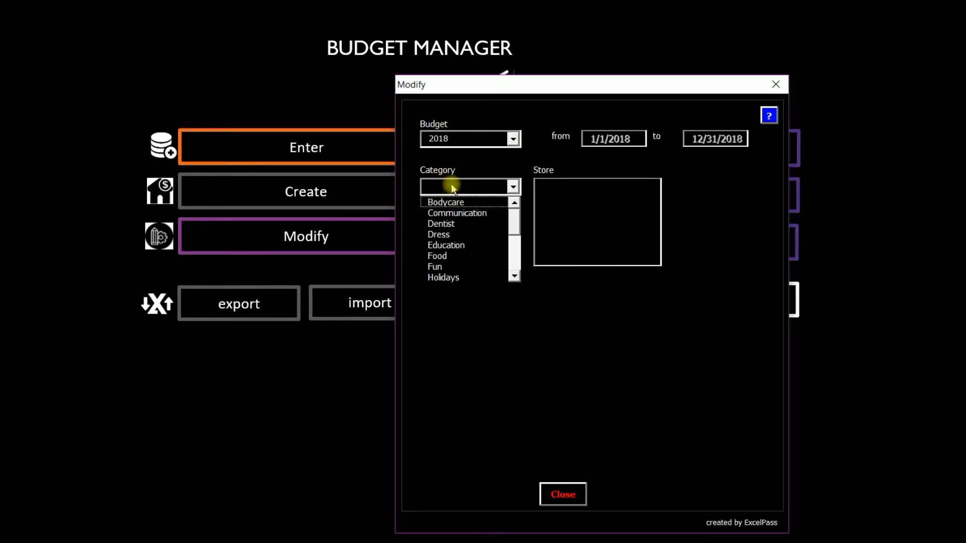
click(450, 257)
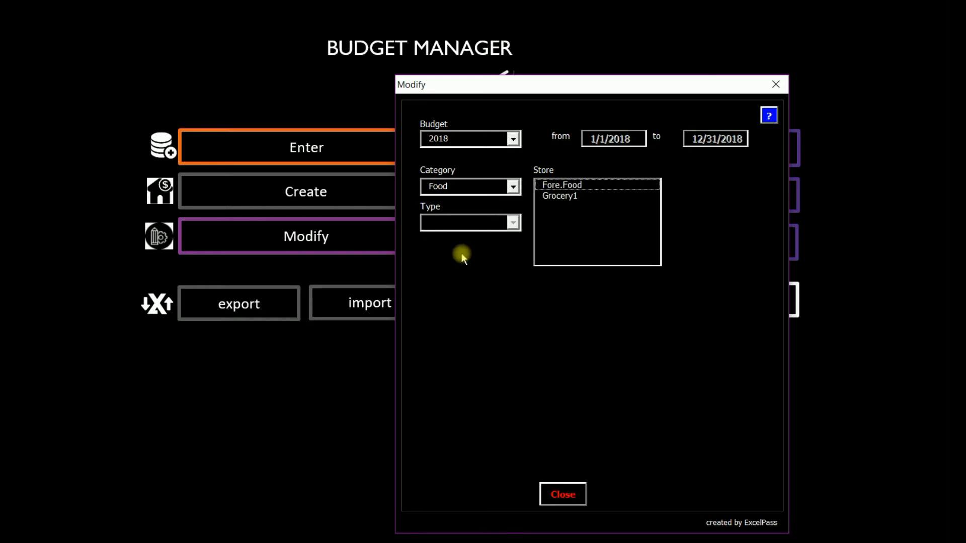
click(564, 197)
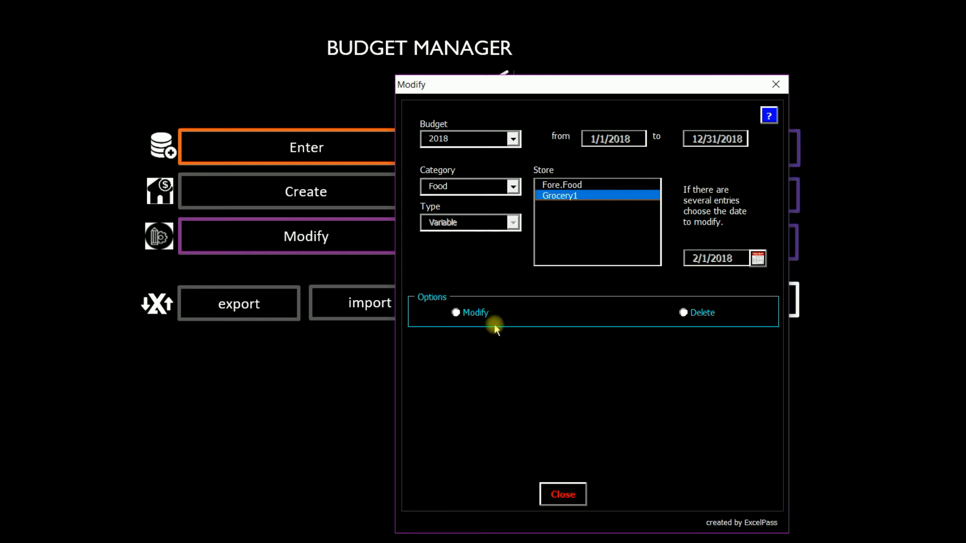
Modify the Grocery1 entry's amount to 30, save the modification and close the form.
click(455, 314)
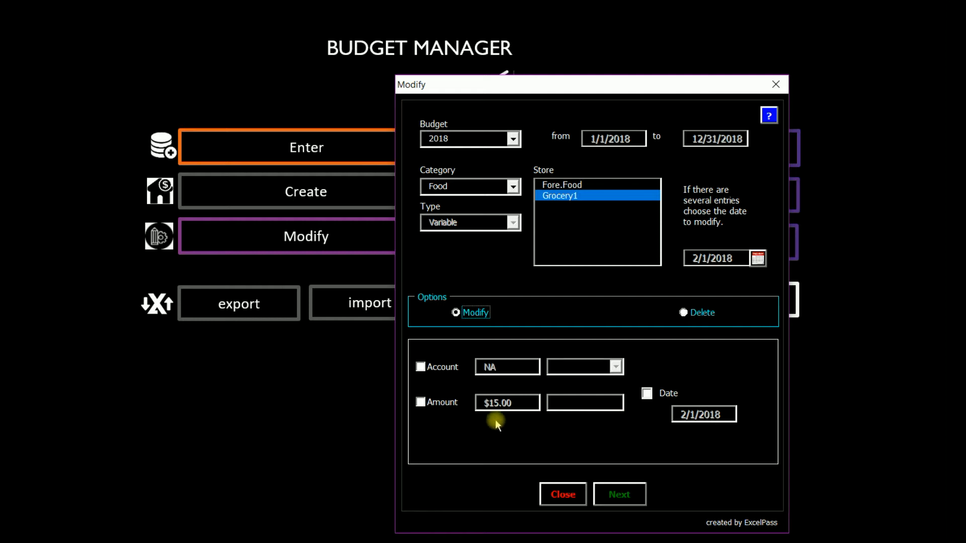
click(420, 403)
click(560, 401)
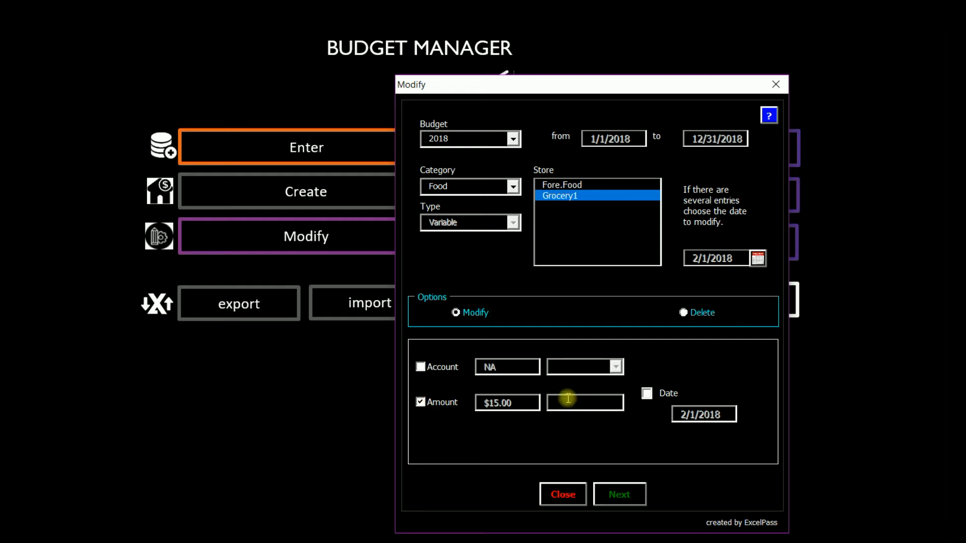
text(30)
click(625, 494)
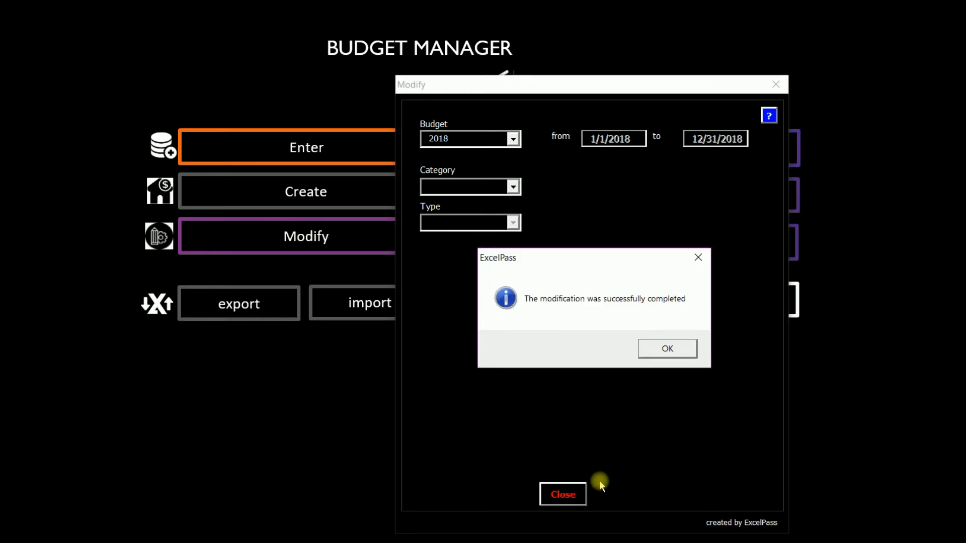
click(665, 348)
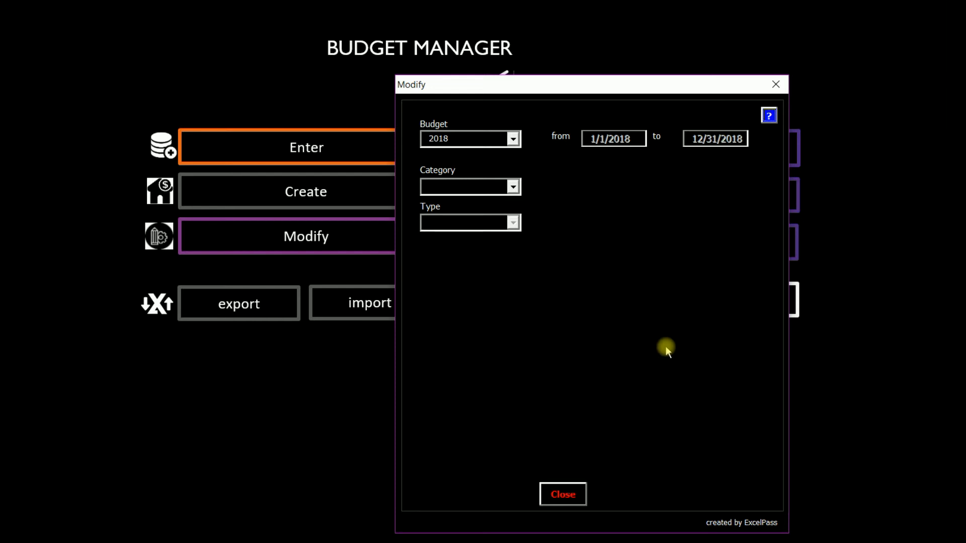
click(563, 493)
Start a new variable expense entry in the 2018 budget for category Food and store Grocery1.
click(328, 147)
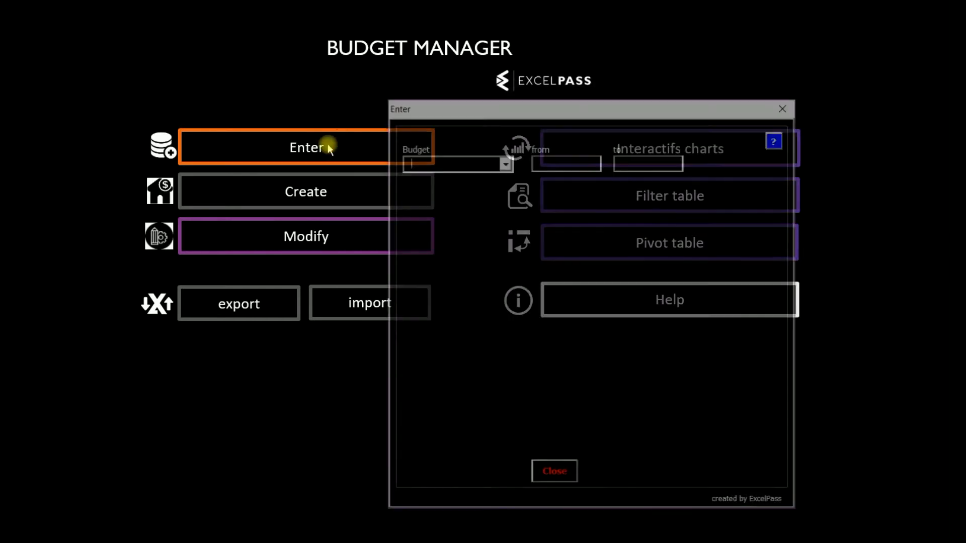
click(431, 160)
click(431, 177)
click(436, 209)
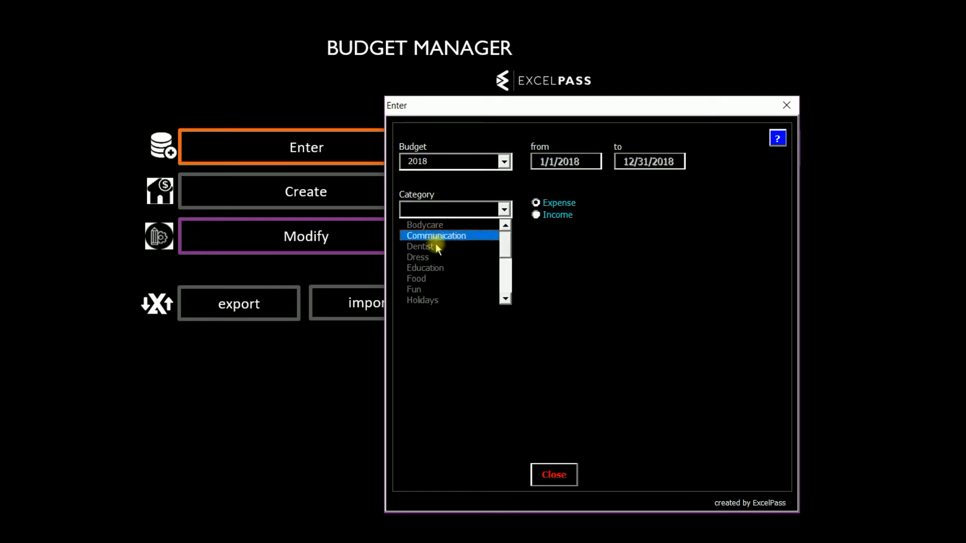
click(430, 278)
click(536, 256)
click(453, 261)
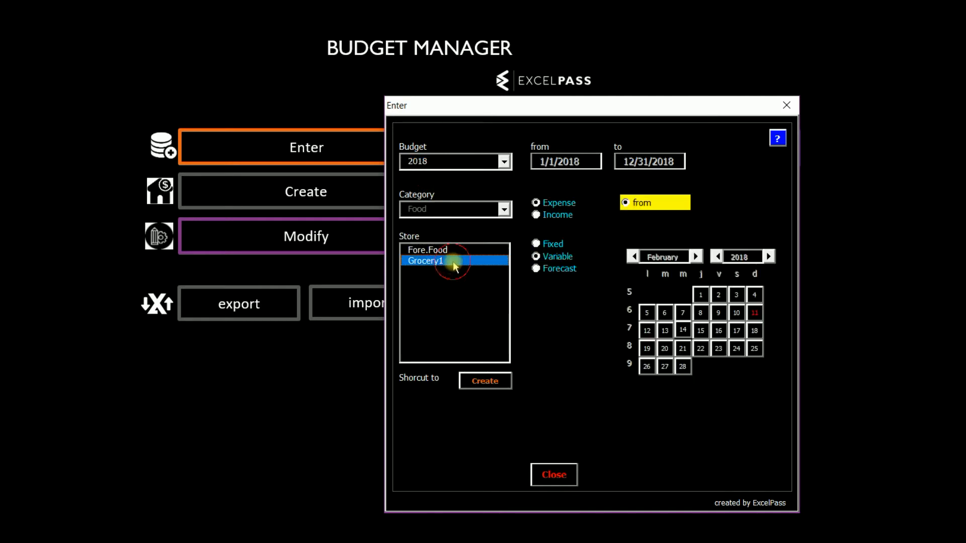
Date the new expense 1/1/2018, set its amount to $50, save it and close the entry form.
click(633, 256)
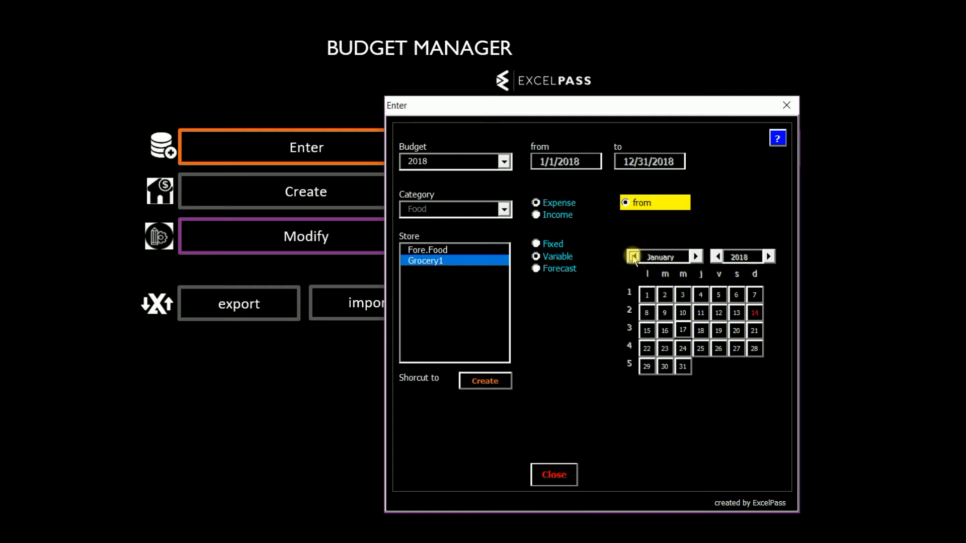
click(647, 295)
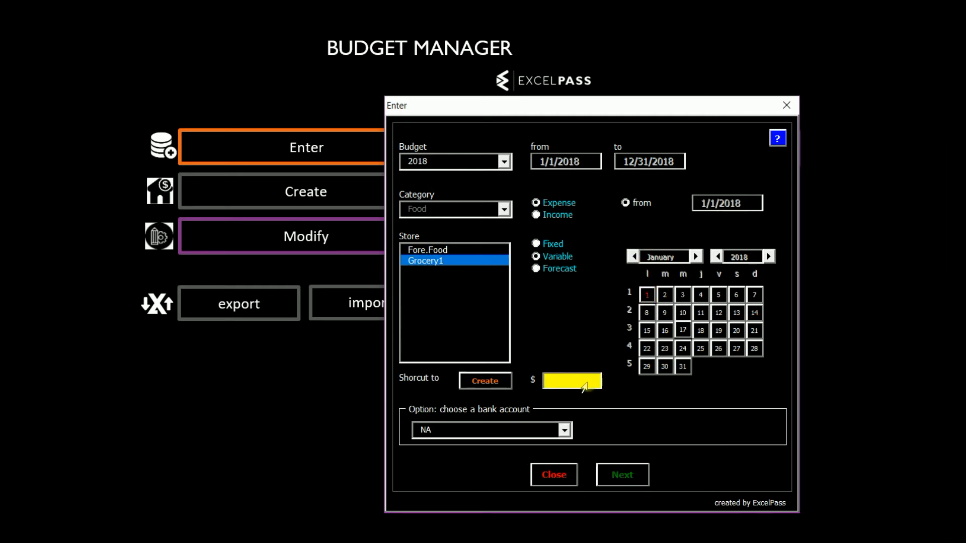
text(50)
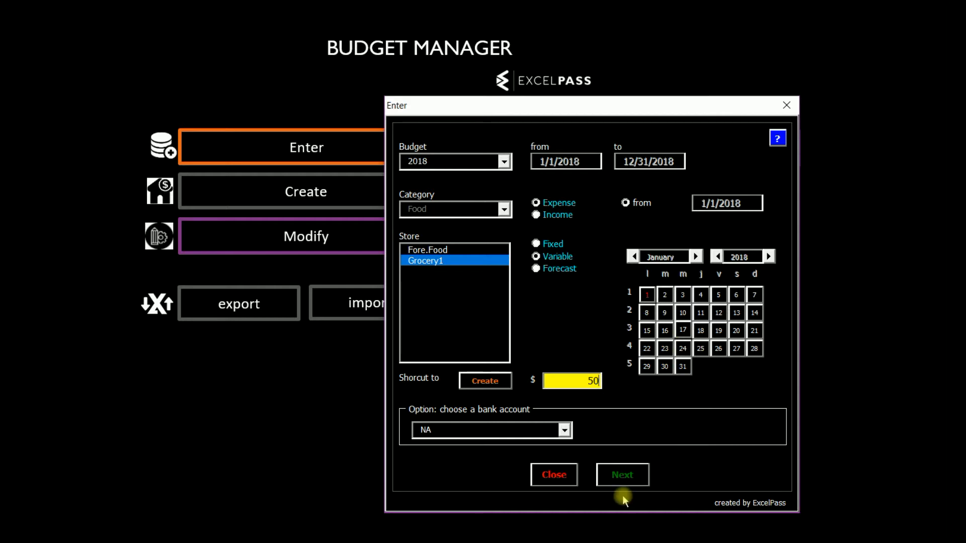
click(623, 475)
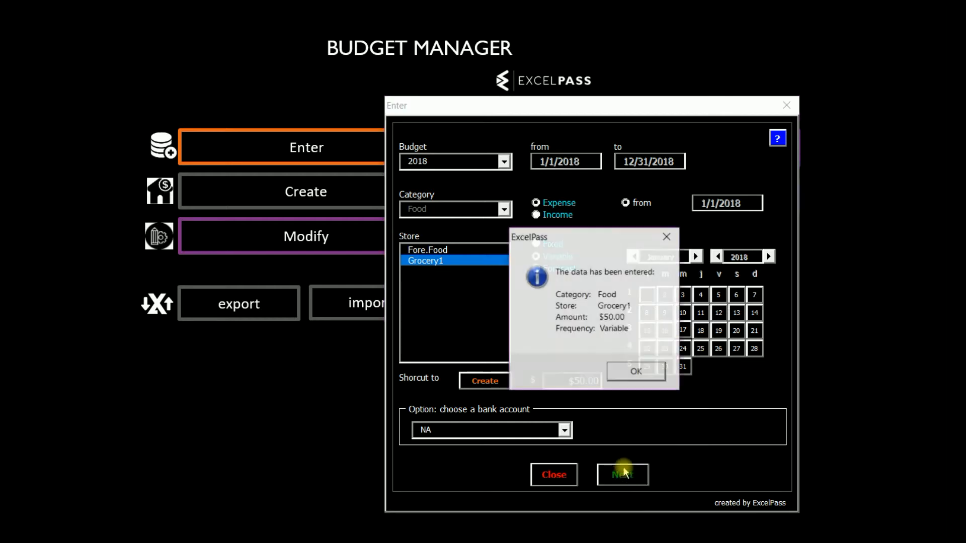
click(624, 372)
click(567, 475)
Reopen the Modify form and select the 2018 budget, Food category and Grocery1 store.
click(339, 244)
click(484, 142)
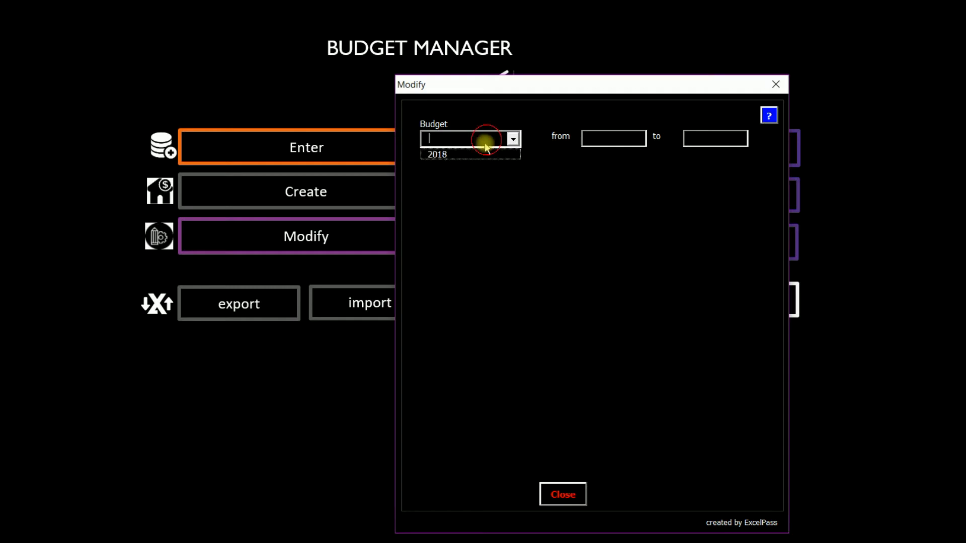
click(454, 154)
click(454, 186)
click(447, 256)
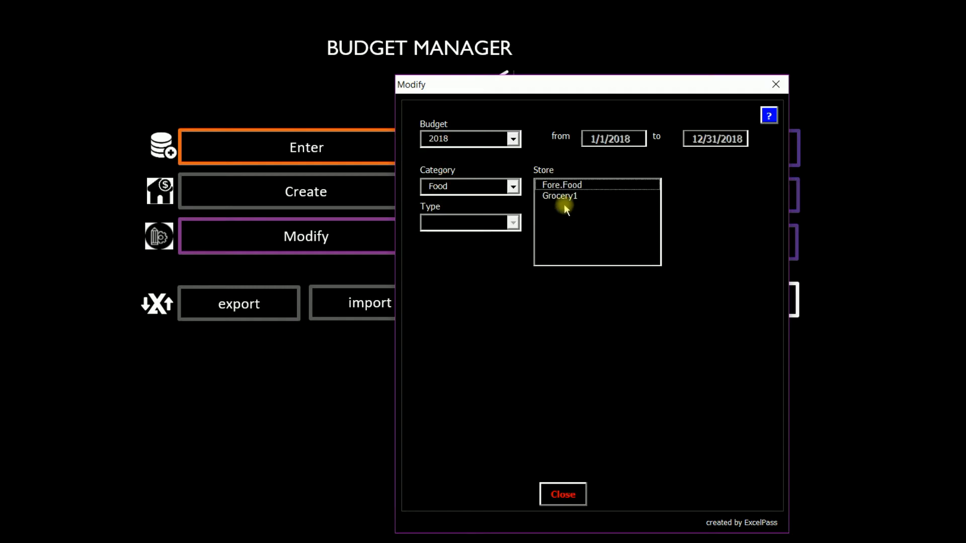
click(567, 201)
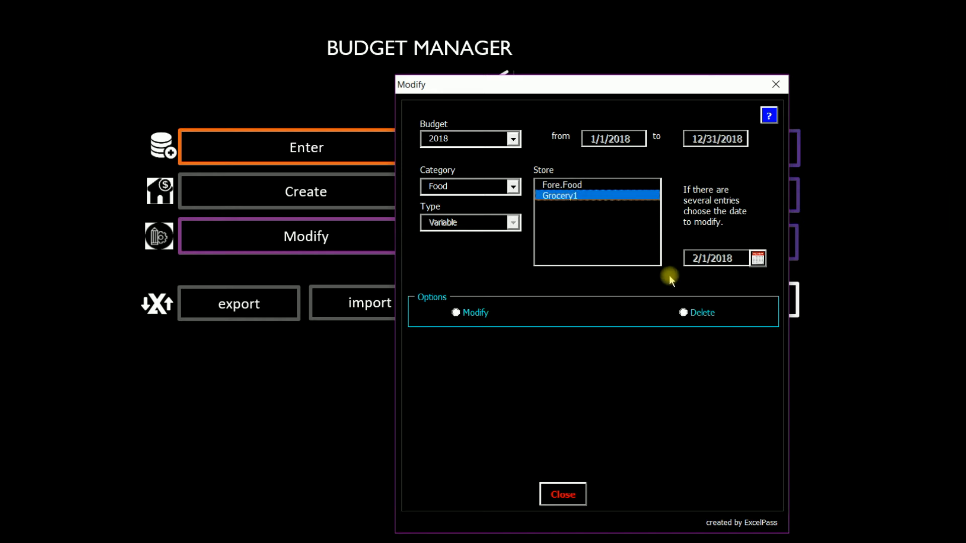
Pick the Grocery1 entry dated 1/1/2018 and display its details with the Modify option.
click(757, 260)
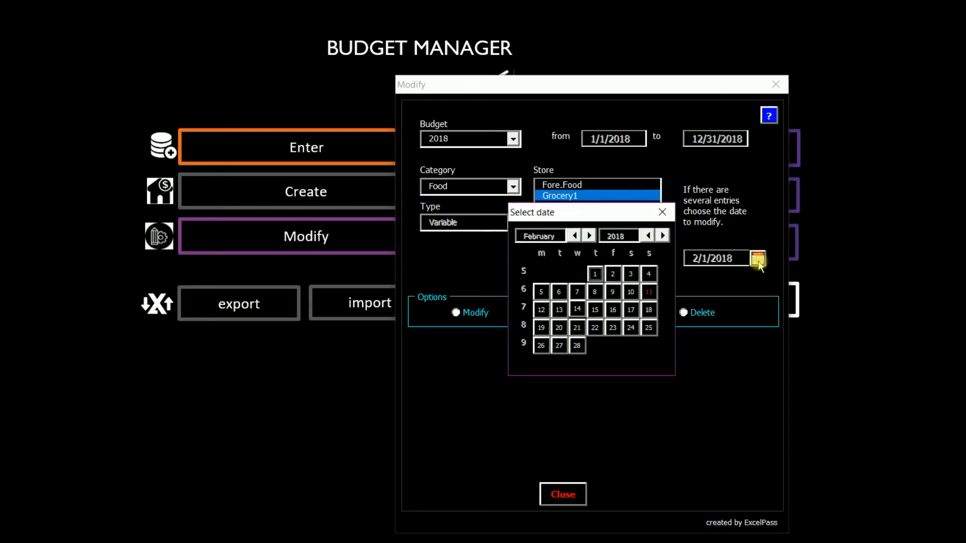
click(573, 236)
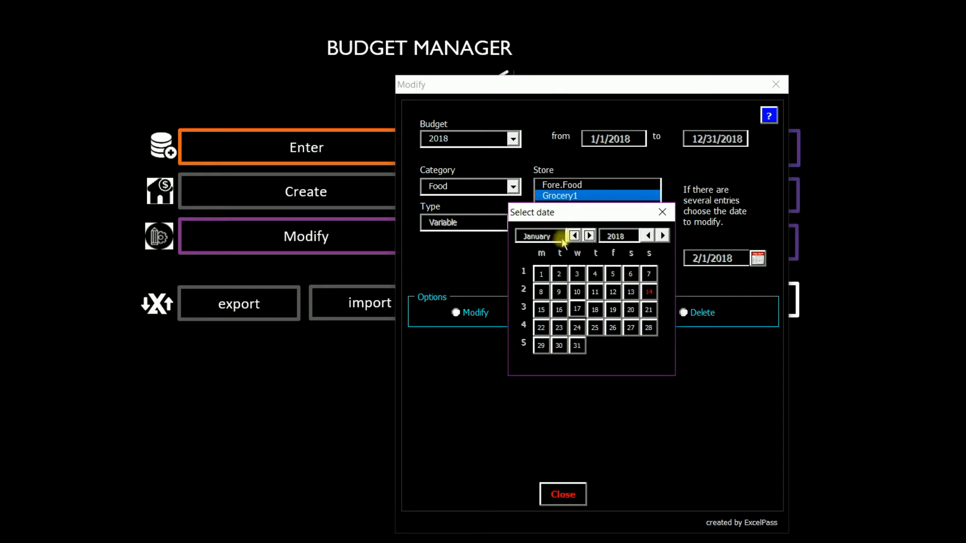
click(540, 277)
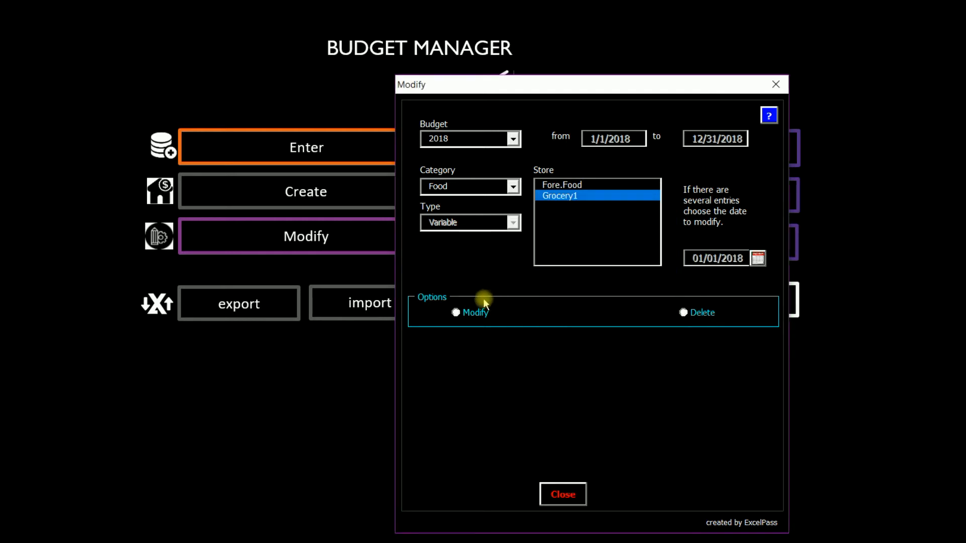
click(455, 314)
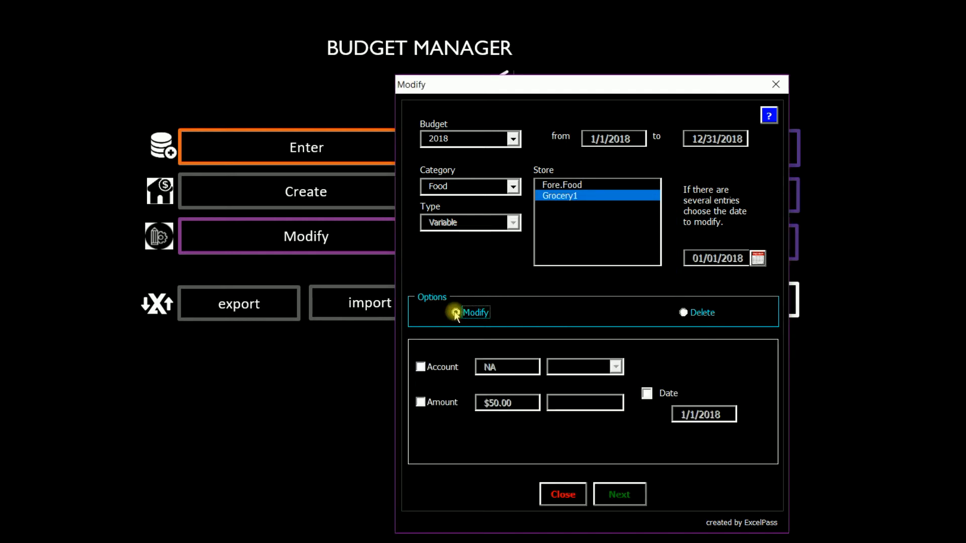
Try to switch to a Grocery1 entry dated 2/2/2018.
click(758, 259)
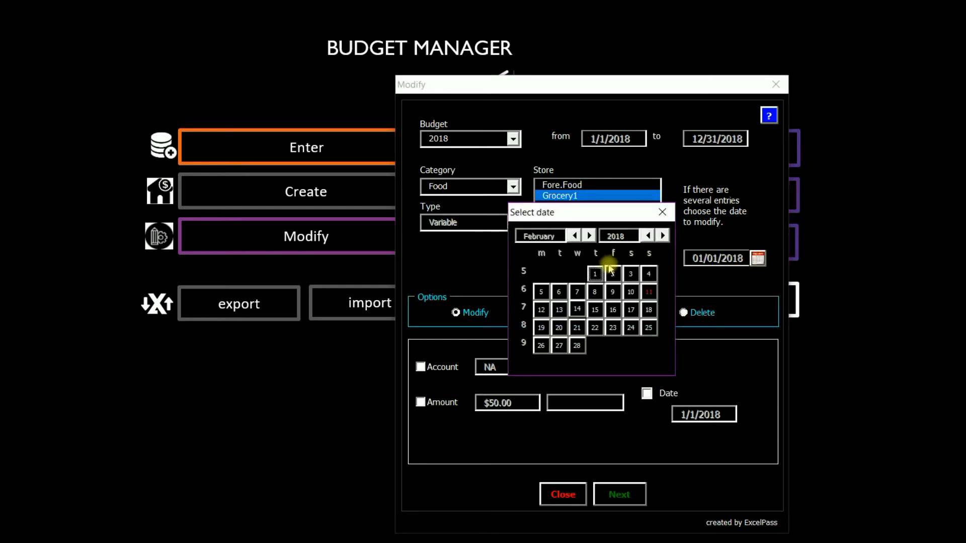
click(613, 276)
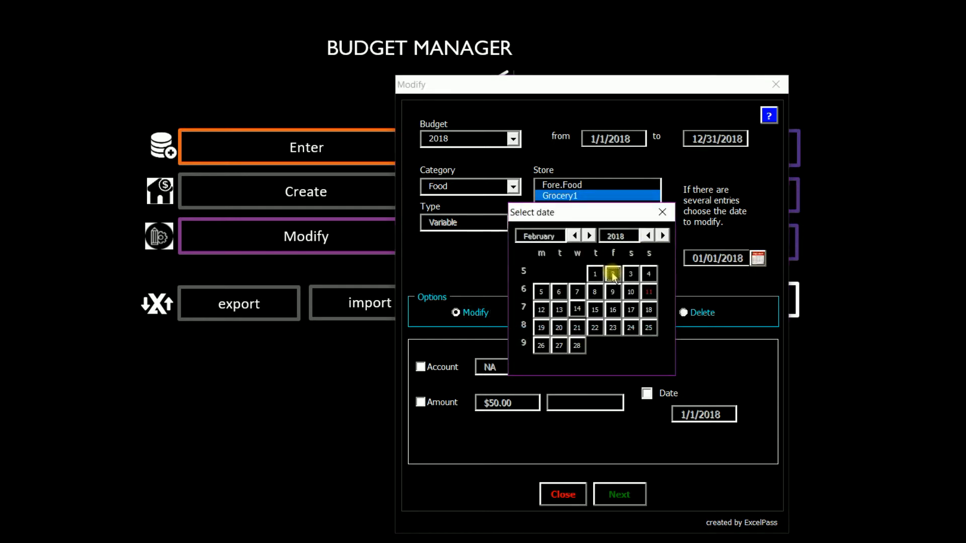
click(613, 275)
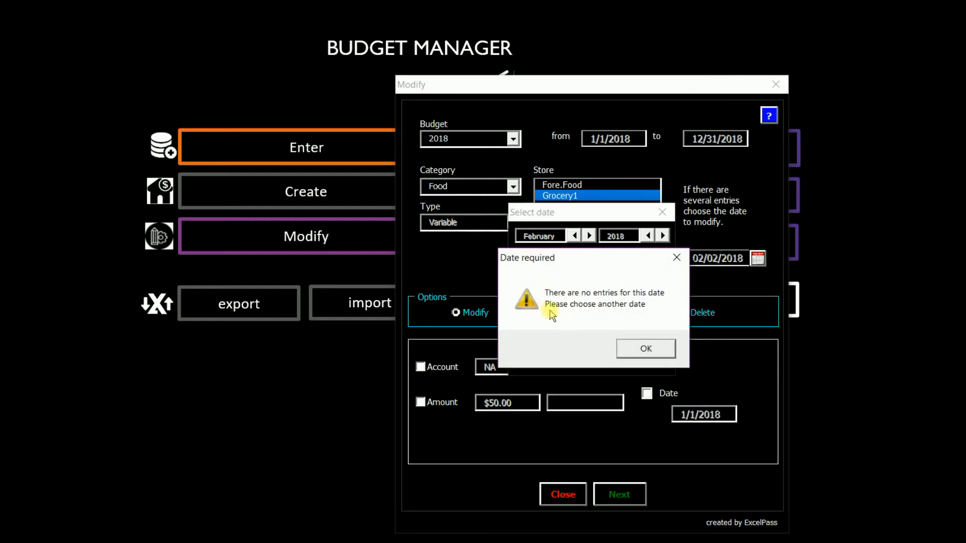
click(635, 353)
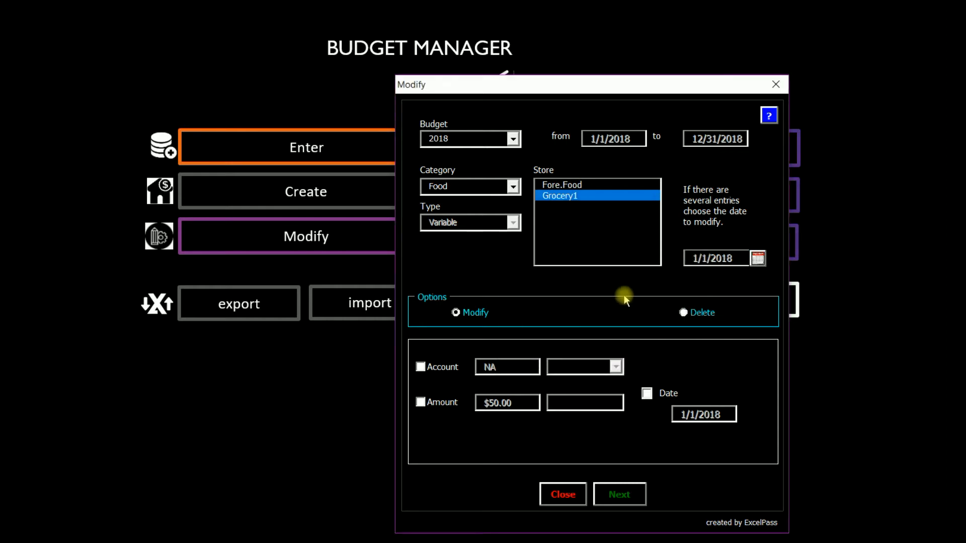
Delete the Grocery1 entry dated 1/1/2018 and confirm the deletion.
click(683, 312)
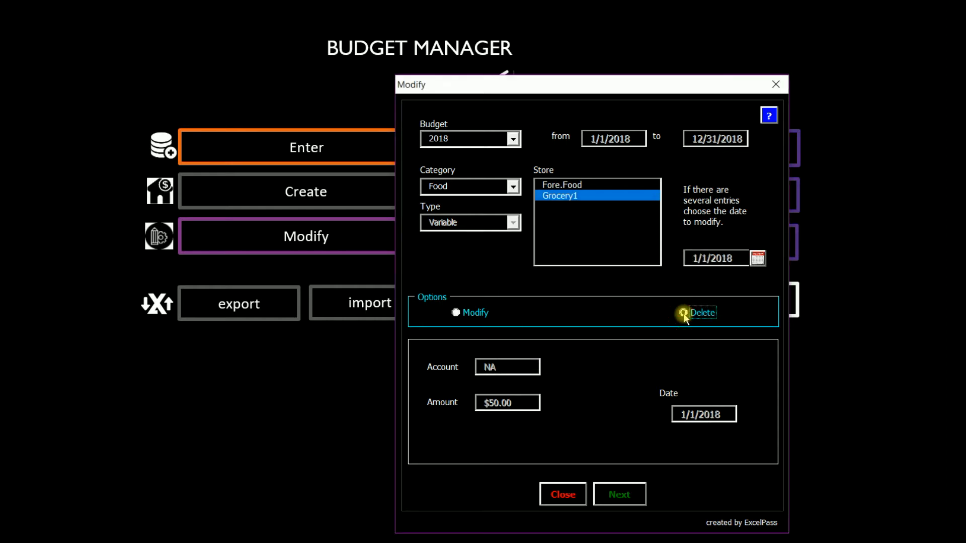
click(620, 493)
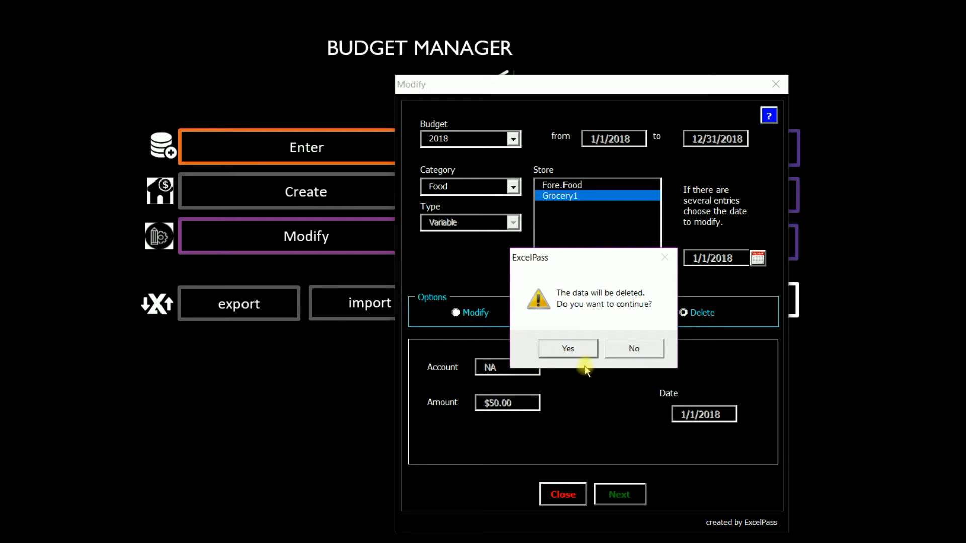
click(566, 347)
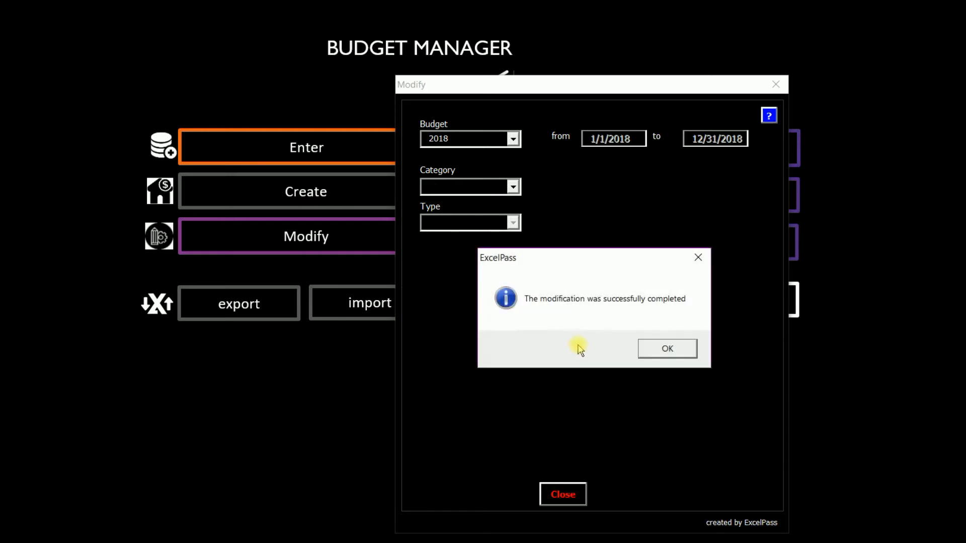
click(667, 346)
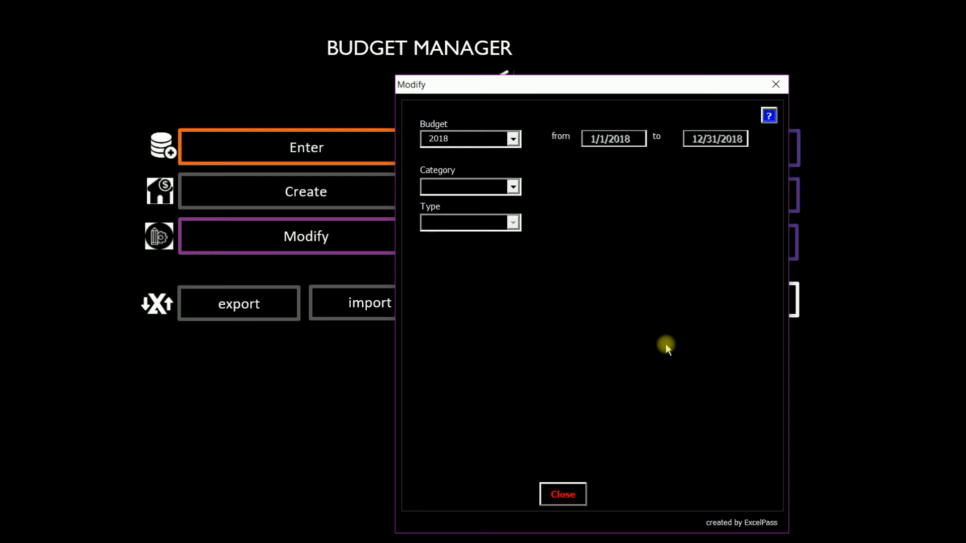
Select the Salary1 entry in the Income category of the 2018 budget.
click(506, 187)
drag(514, 227, 515, 245)
click(455, 257)
click(559, 187)
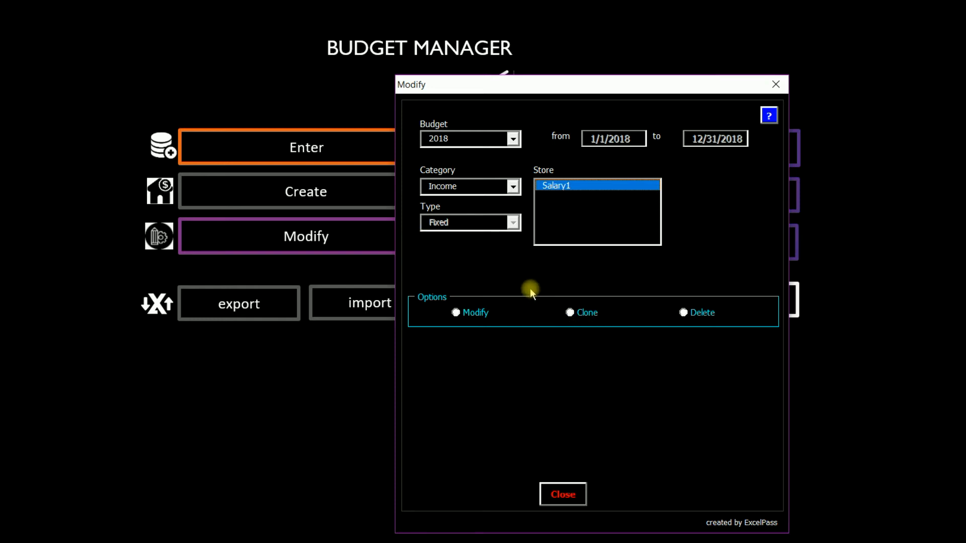
Modify the Salary1 income with the Reduce option and set the start of its period to 03/01/2018.
click(451, 314)
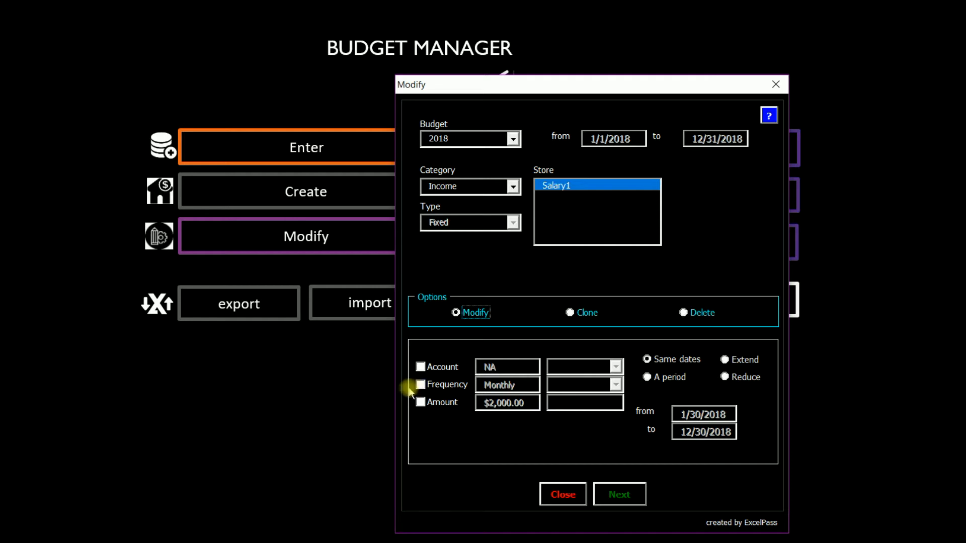
click(724, 377)
click(747, 417)
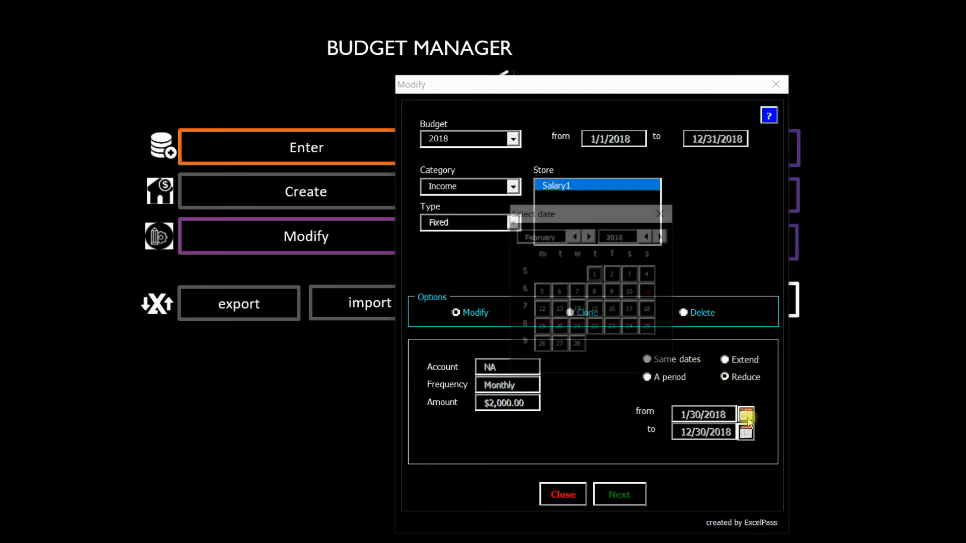
click(588, 237)
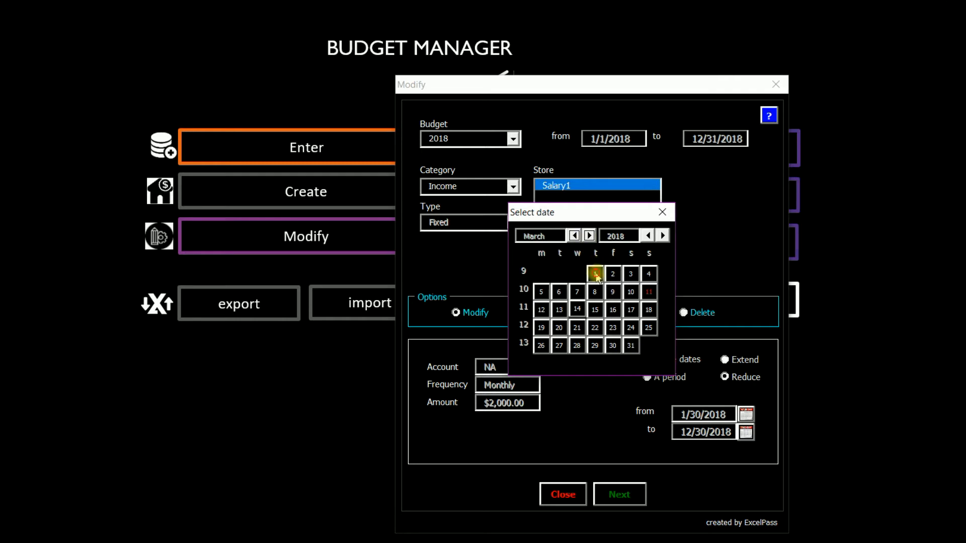
click(595, 274)
Set the end date of the reduced Salary1 period to 11/30/2018.
click(744, 433)
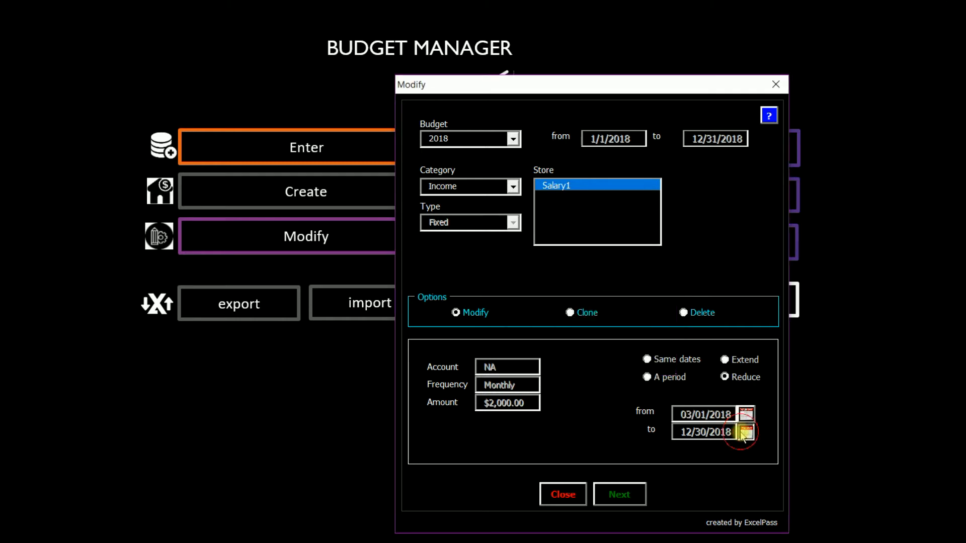
click(590, 236)
click(589, 235)
click(589, 236)
click(589, 235)
click(589, 235)
click(590, 236)
click(590, 236)
click(590, 236)
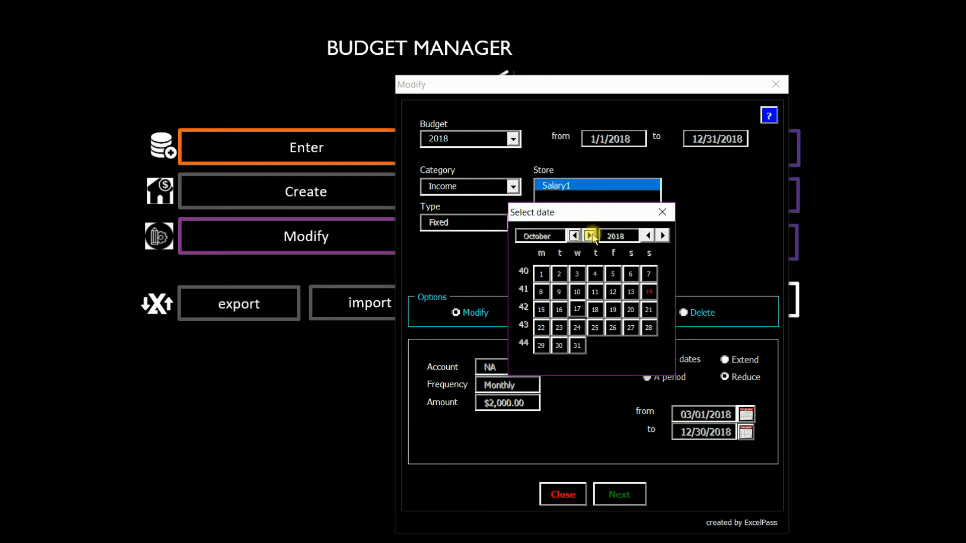
click(589, 235)
click(612, 346)
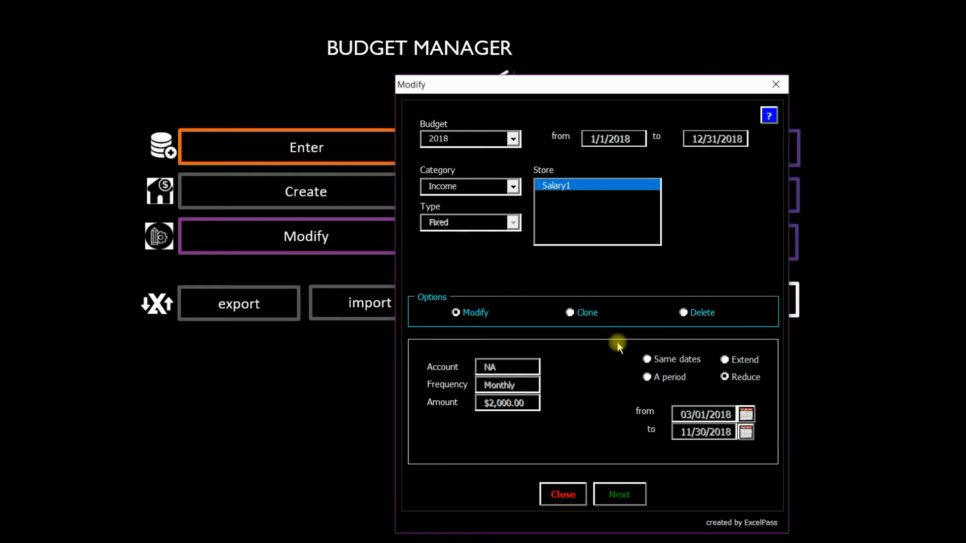
Apply the Salary1 period reduction and accept deleting the data outside the new dates.
click(632, 494)
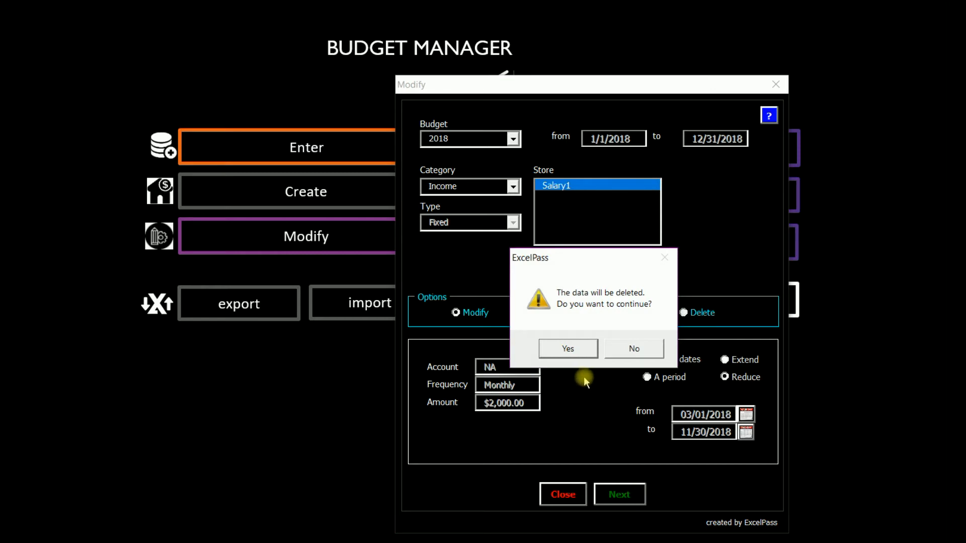
click(573, 350)
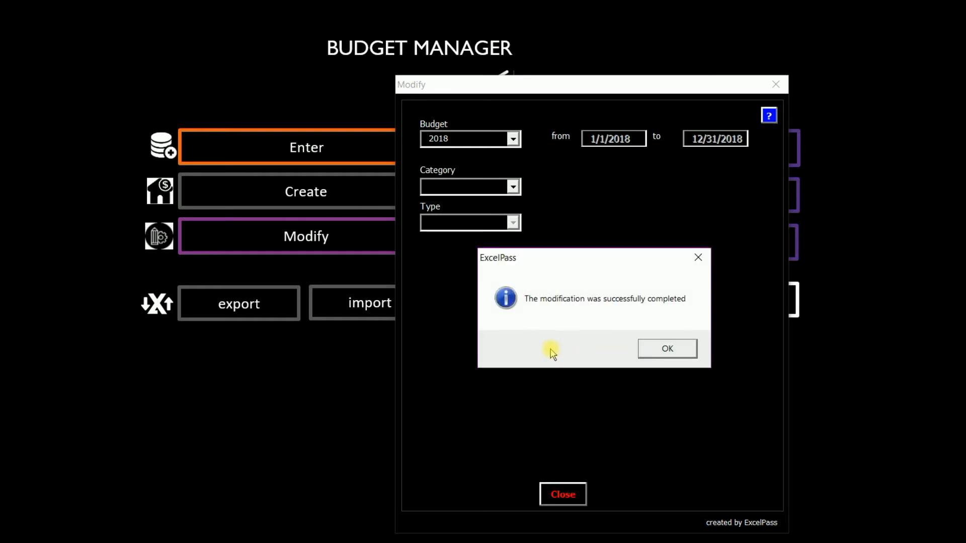
click(658, 349)
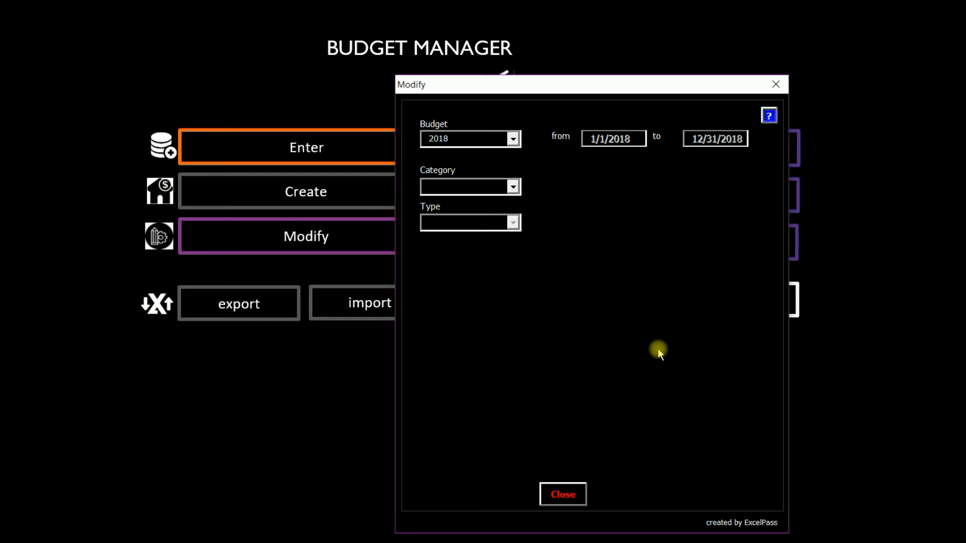
Select the fixed Salary1 entry in the Income category again and display its details with the Modify option.
click(513, 187)
drag(516, 225, 513, 237)
click(493, 265)
click(568, 187)
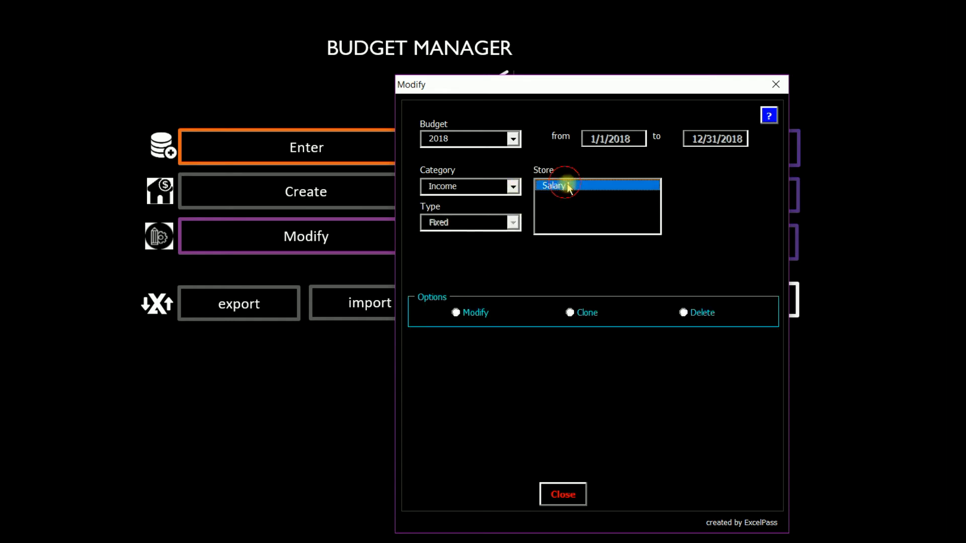
click(479, 313)
Change Salary1's frequency to Bimonthly and its amount to 1000 for the same dates, and apply the modification.
click(419, 384)
click(420, 402)
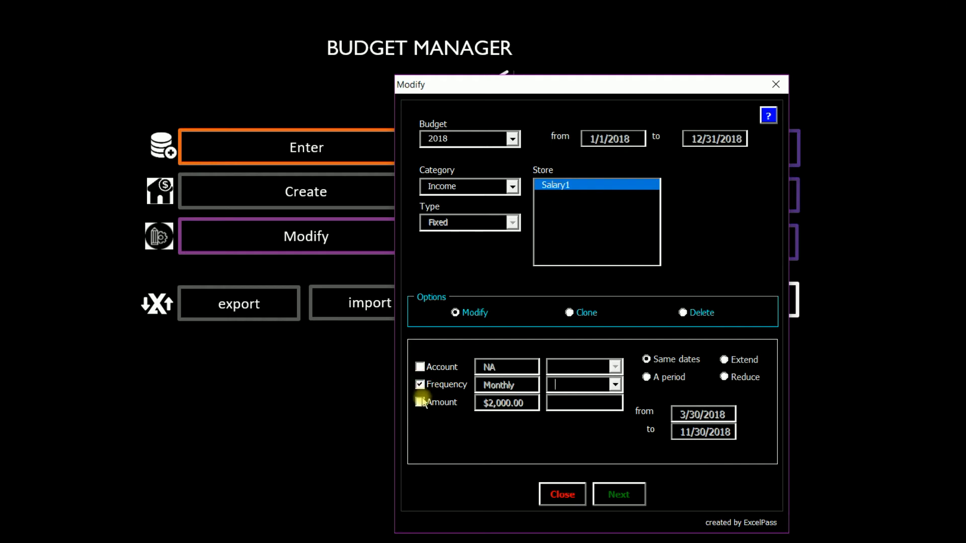
click(616, 386)
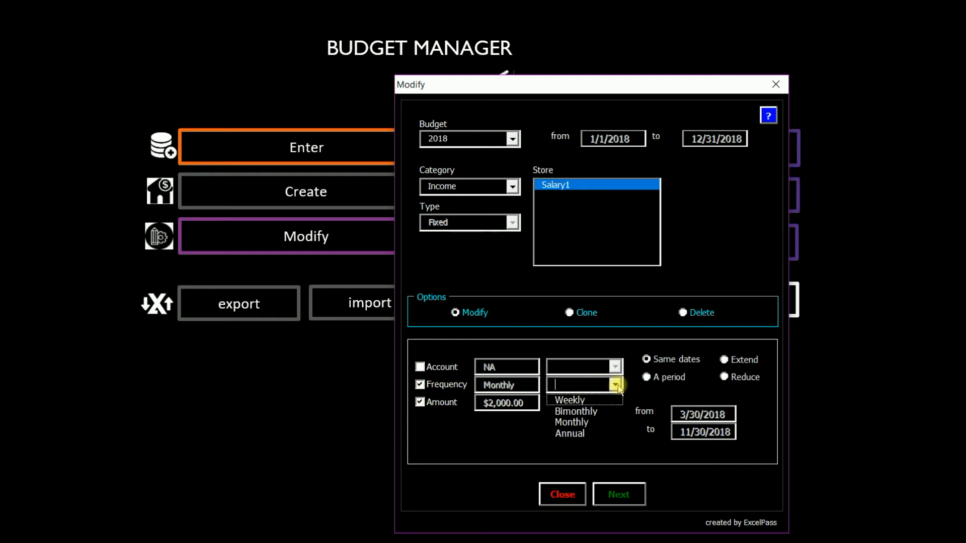
click(599, 410)
click(599, 400)
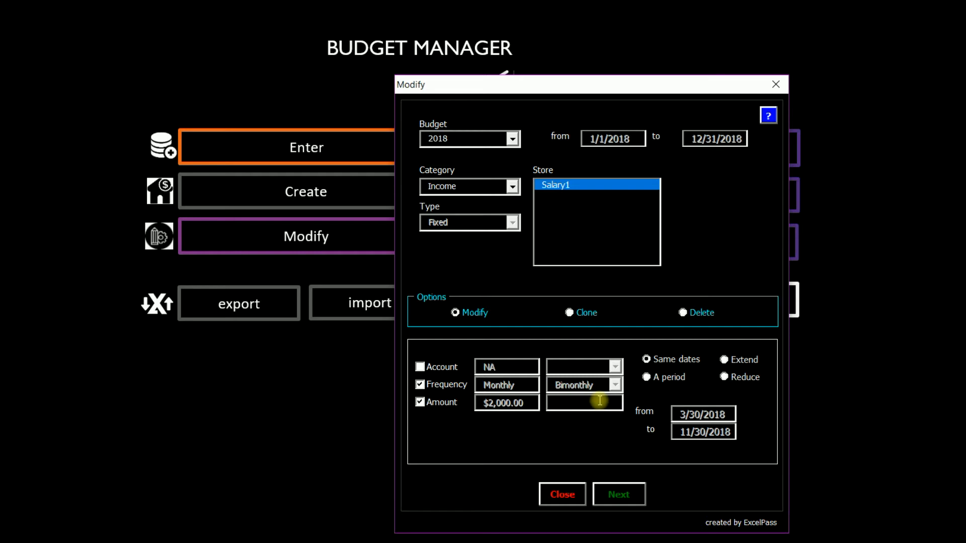
text(1000)
click(617, 495)
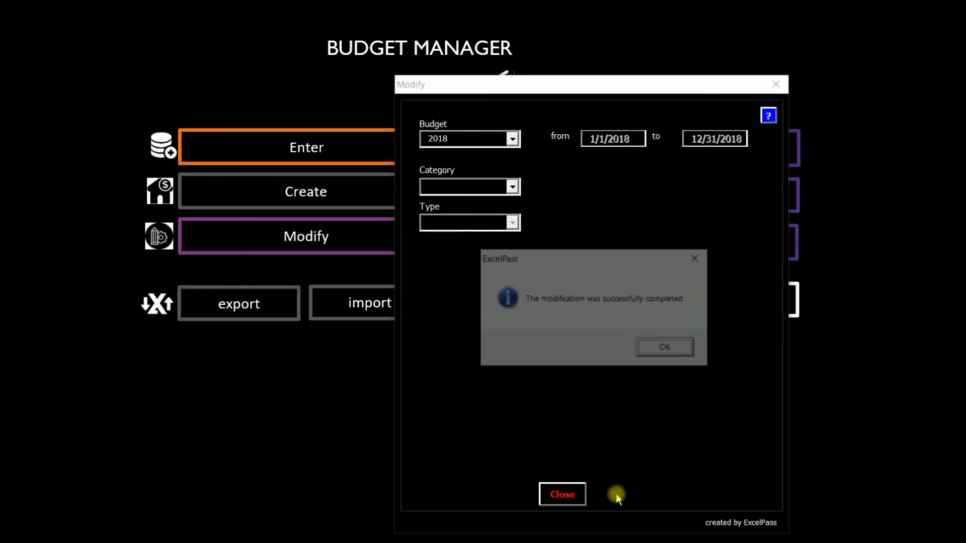
click(667, 350)
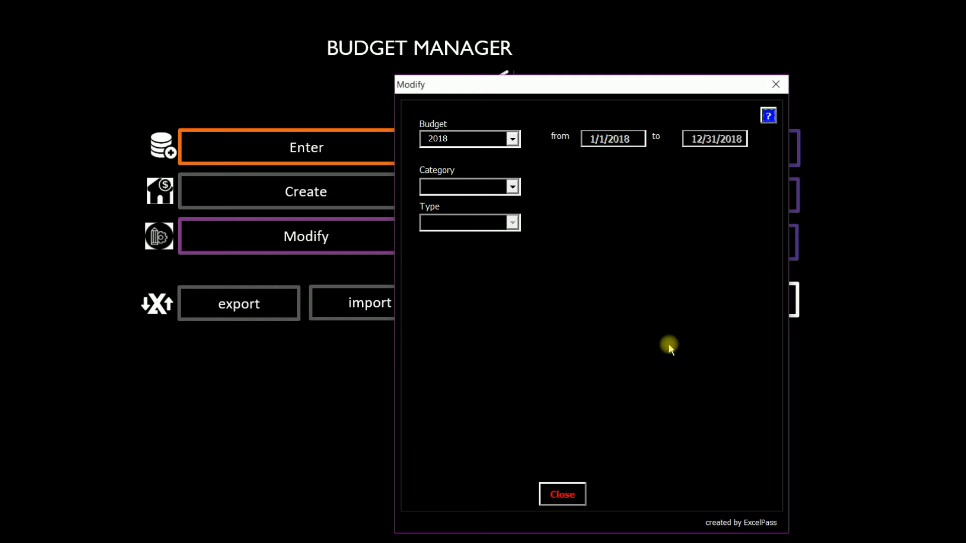
Reload the Salary1 income entry from the Income category for modification.
click(511, 187)
drag(512, 222, 513, 250)
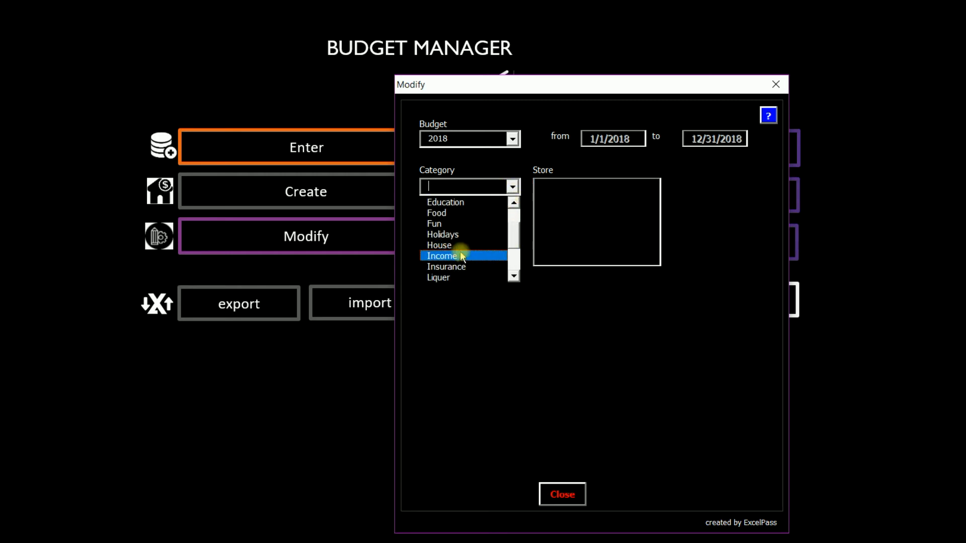
click(443, 256)
click(557, 186)
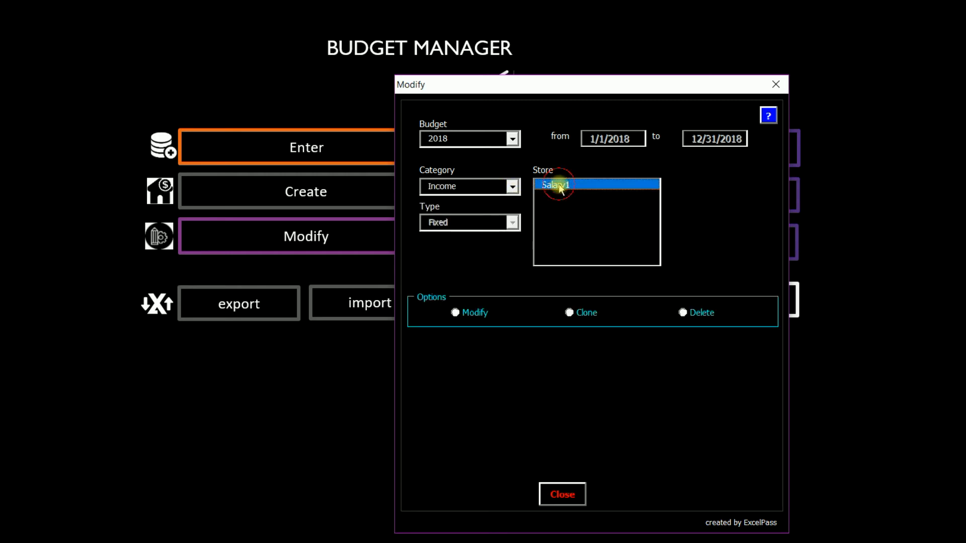
click(481, 313)
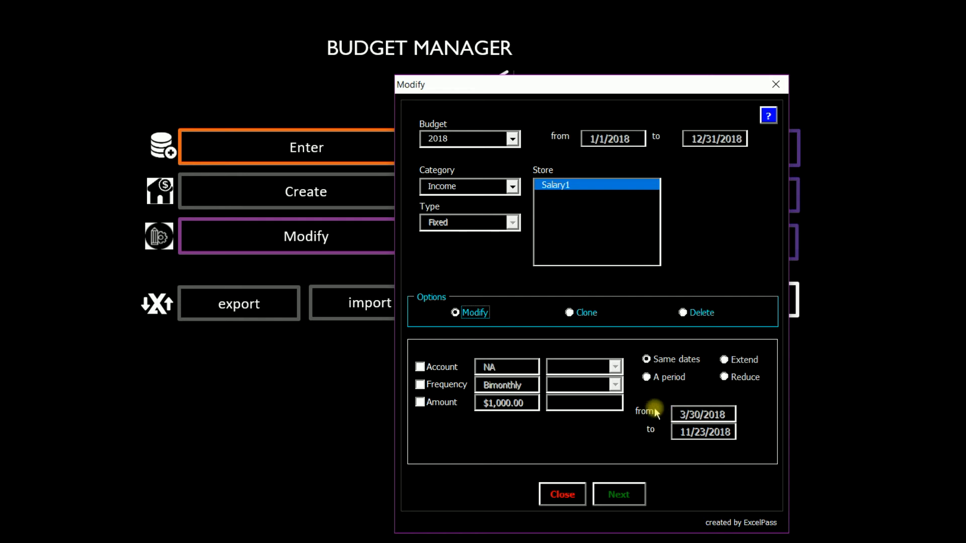
Extend the Salary1 income to an end date of 12/31/2018 and apply the modification.
click(724, 360)
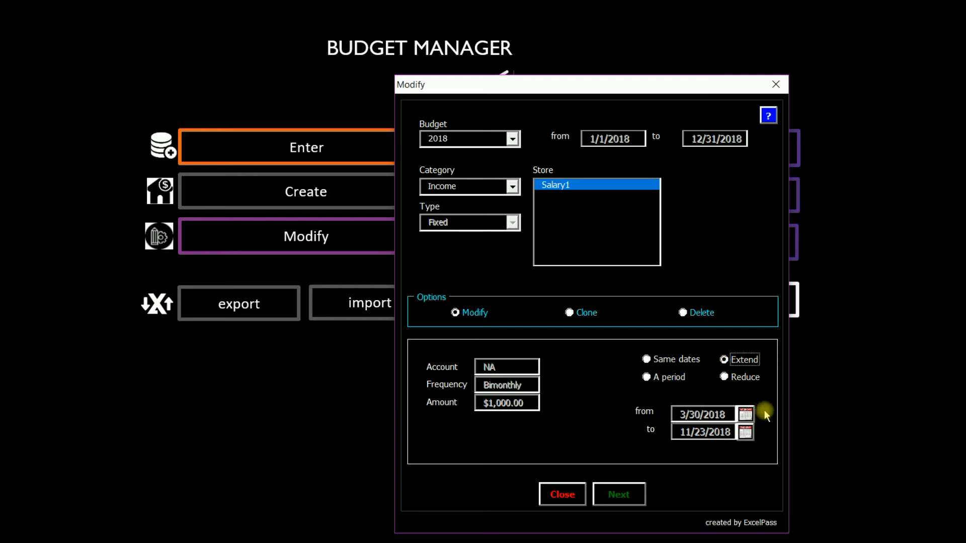
click(744, 432)
click(585, 236)
click(584, 236)
click(585, 236)
click(585, 236)
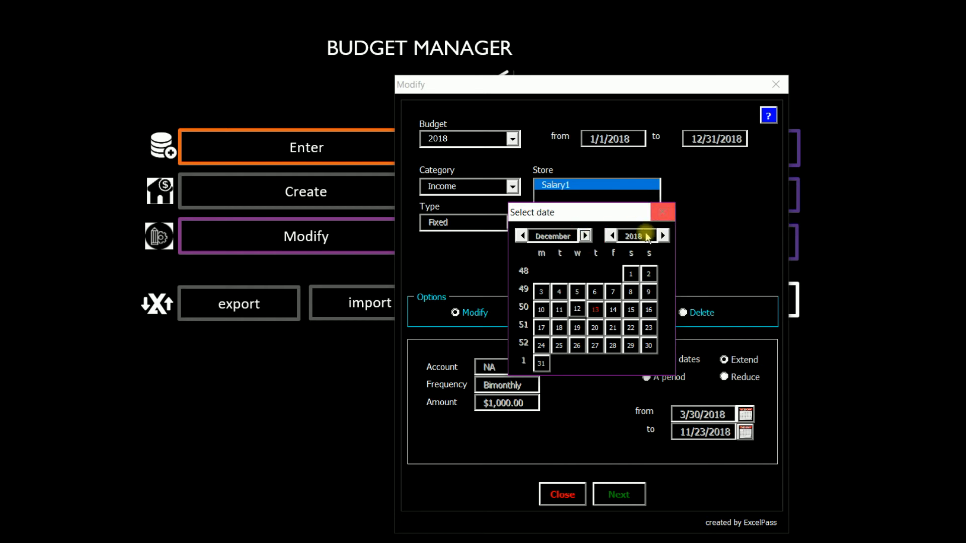
click(541, 364)
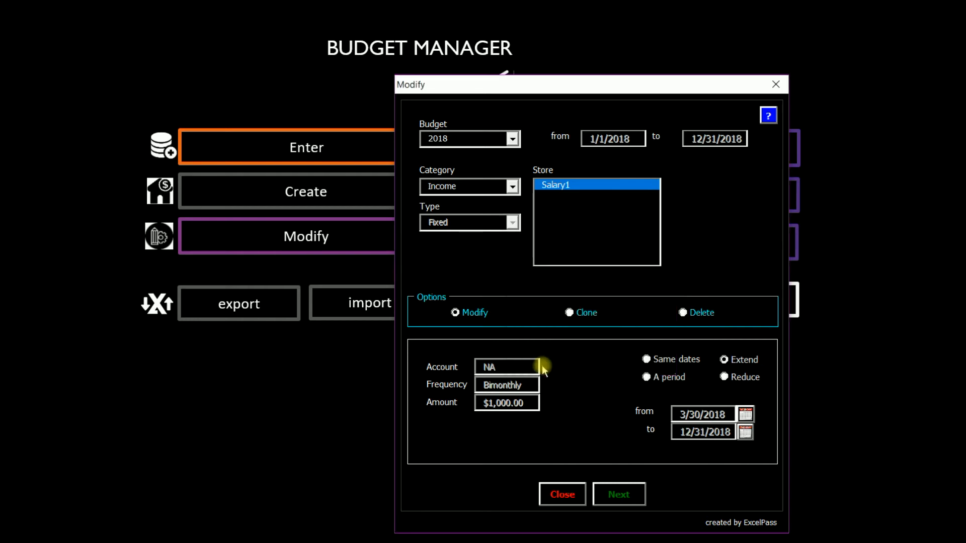
click(620, 492)
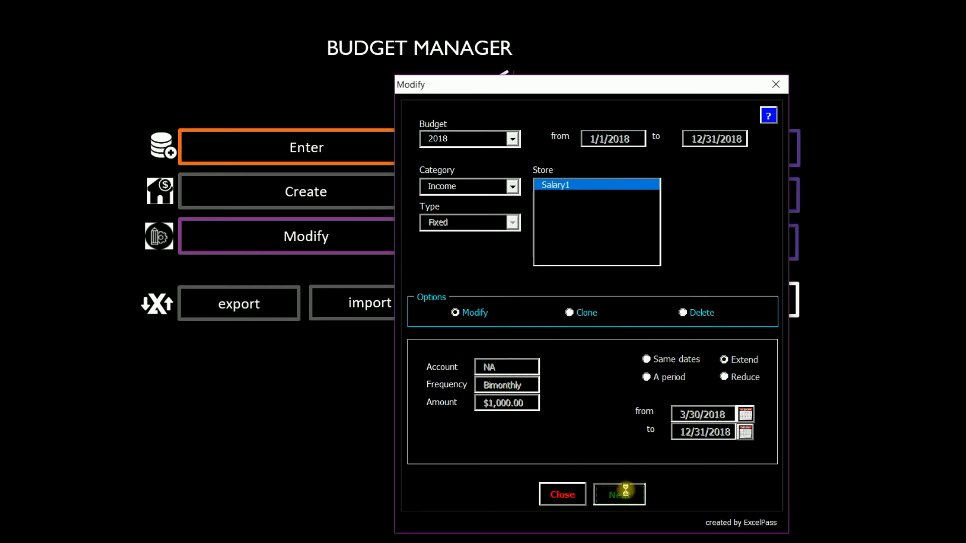
click(647, 345)
Pick Salary1 in the Income category once more and show its modifiable details.
click(515, 191)
scroll(515, 234, down, 2)
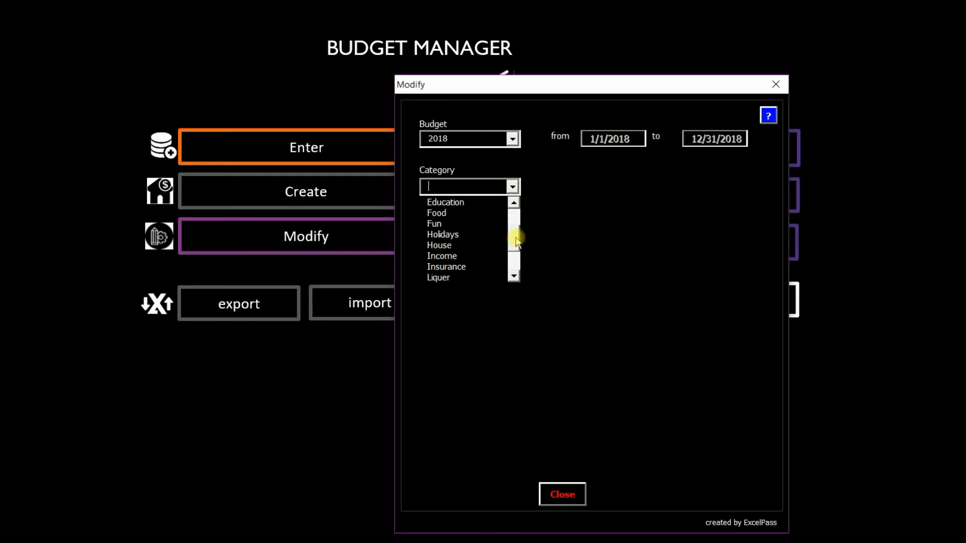
click(455, 253)
click(539, 187)
click(468, 312)
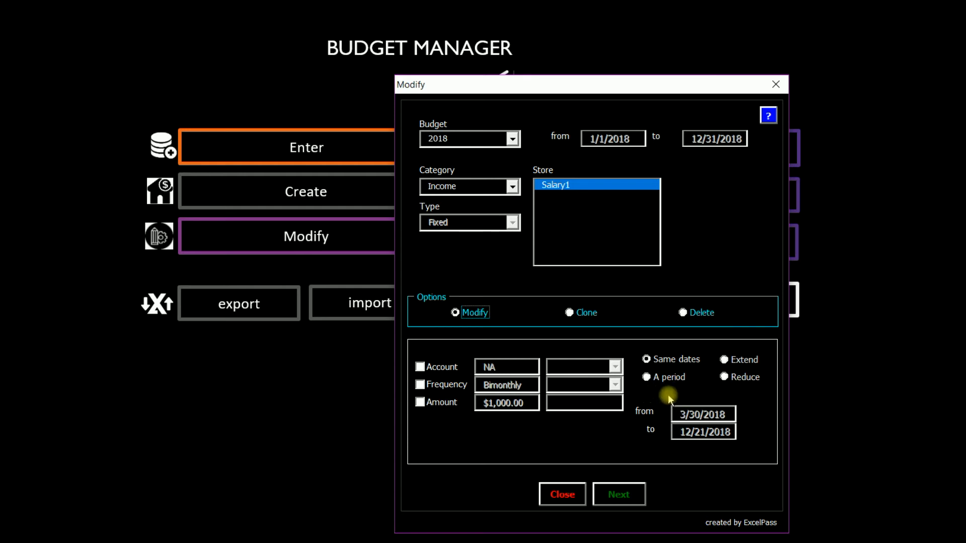
Restrict the Salary1 modification to a period from 05/01/2018 to 05/31/2018.
click(647, 377)
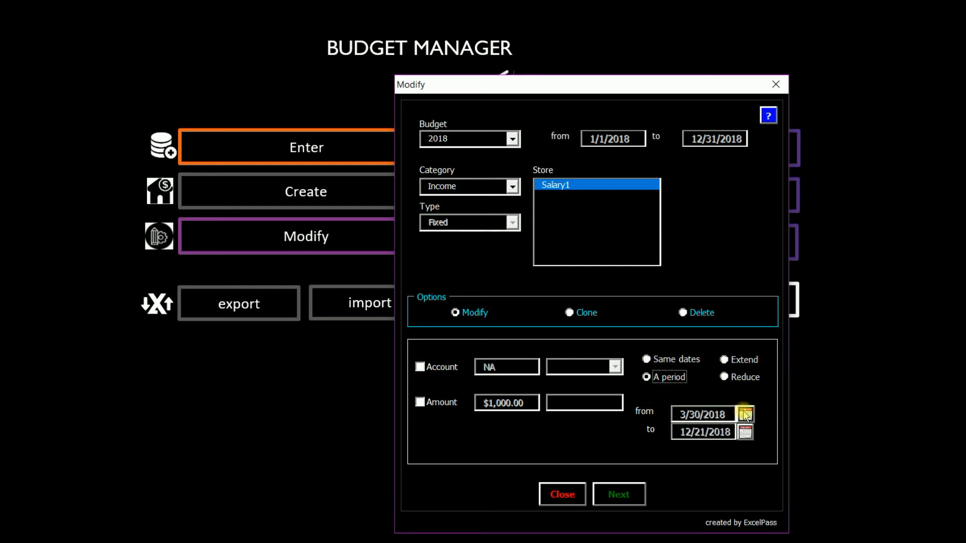
click(745, 414)
click(587, 236)
click(559, 275)
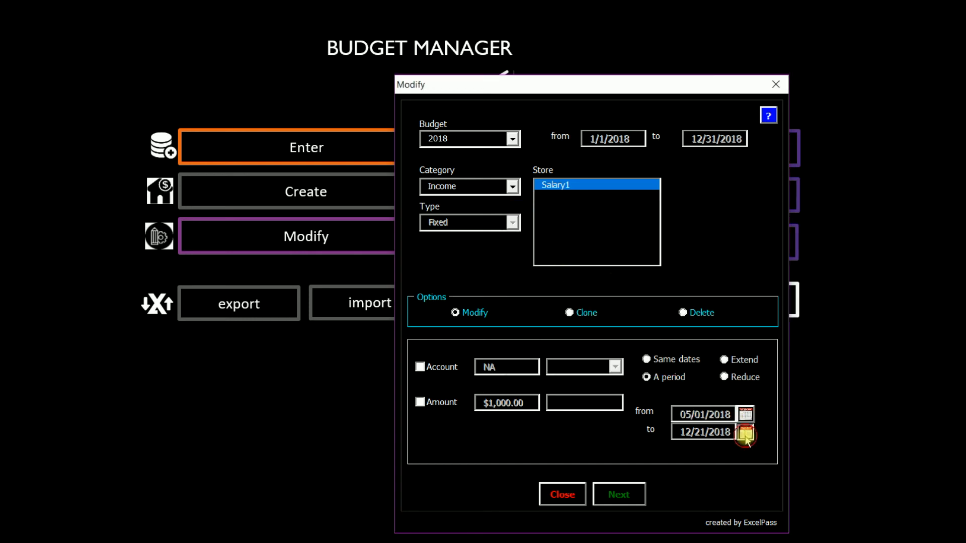
click(745, 431)
click(585, 236)
click(585, 236)
click(585, 236)
click(595, 346)
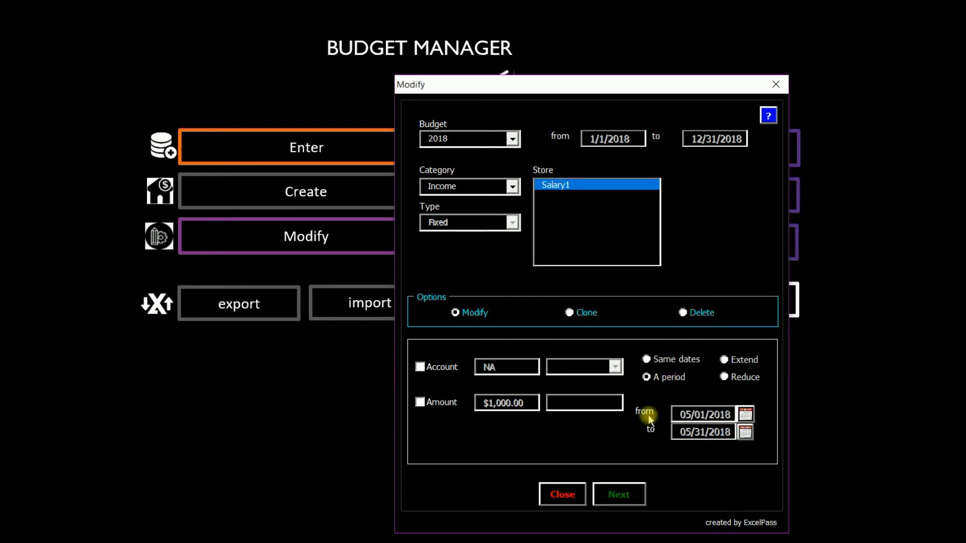
Set the Salary1 amount for the chosen period to 1500 and apply the modification.
click(420, 402)
click(598, 404)
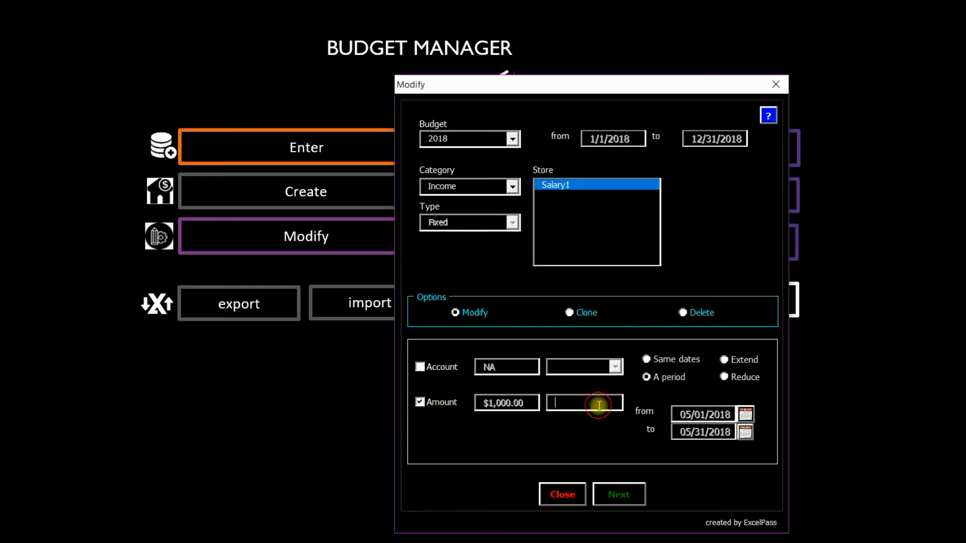
text(1500)
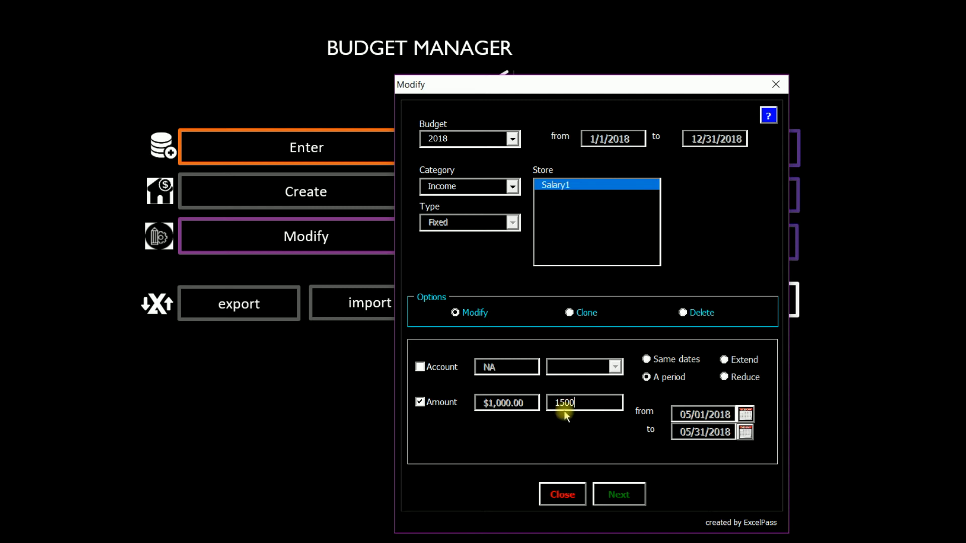
click(631, 493)
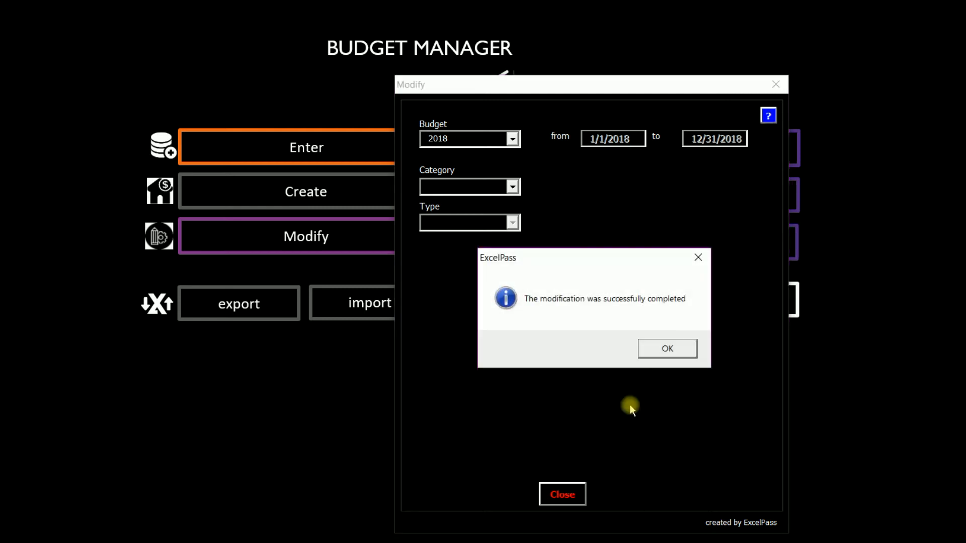
click(666, 350)
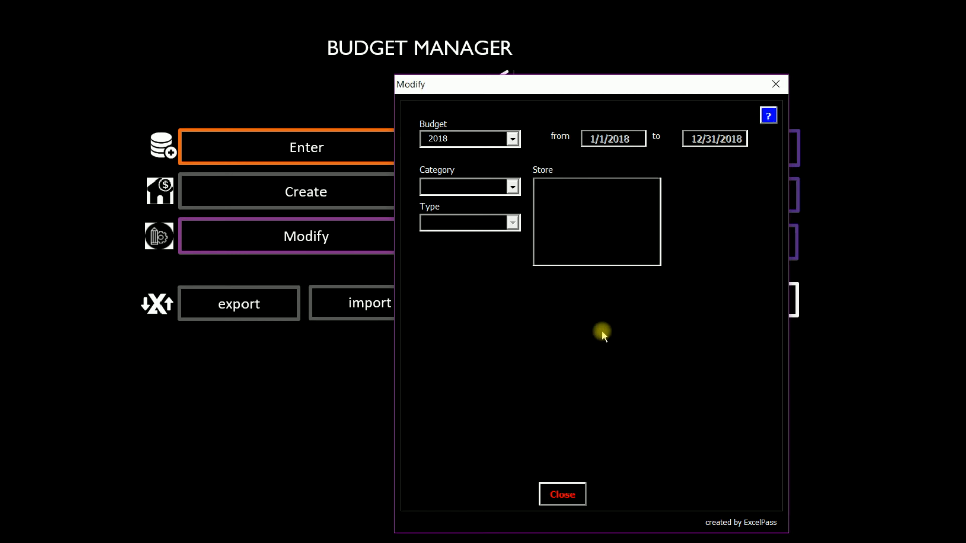
Close the Modify form and view the Incomes & Expenses interactive charts with Bimonthly grouping.
click(571, 493)
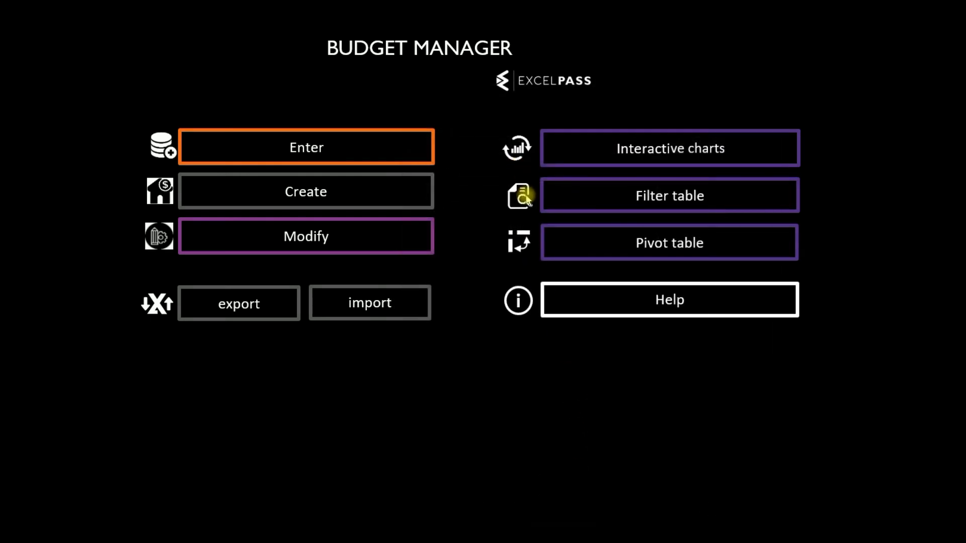
click(556, 157)
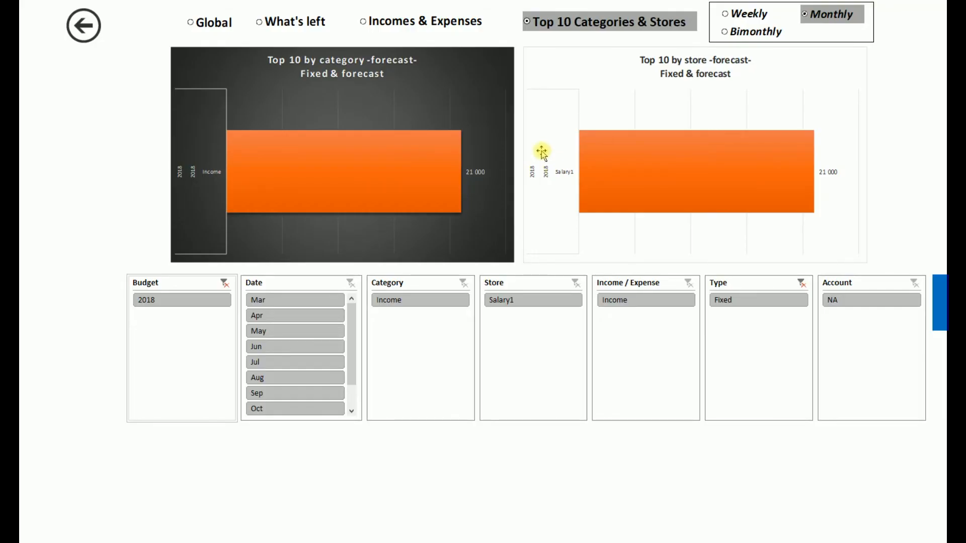
click(441, 23)
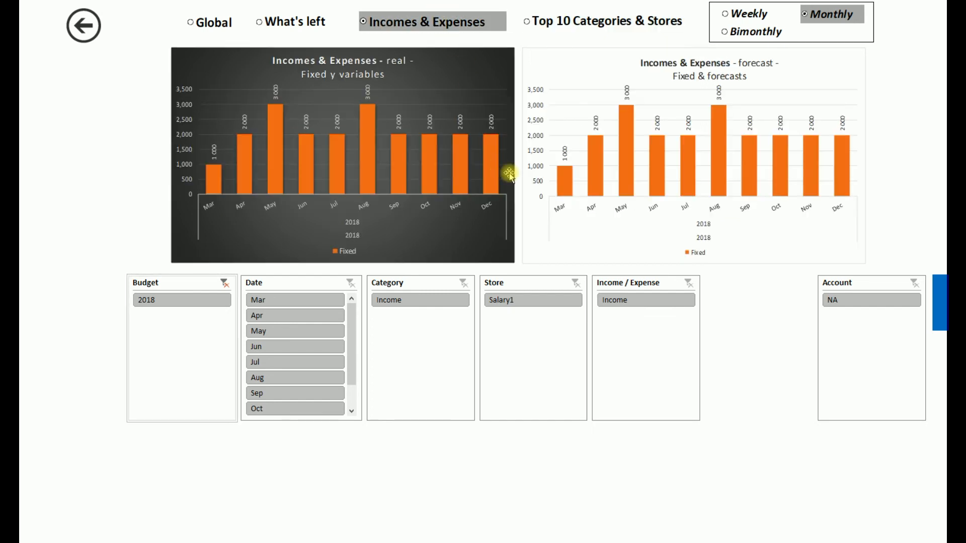
click(743, 33)
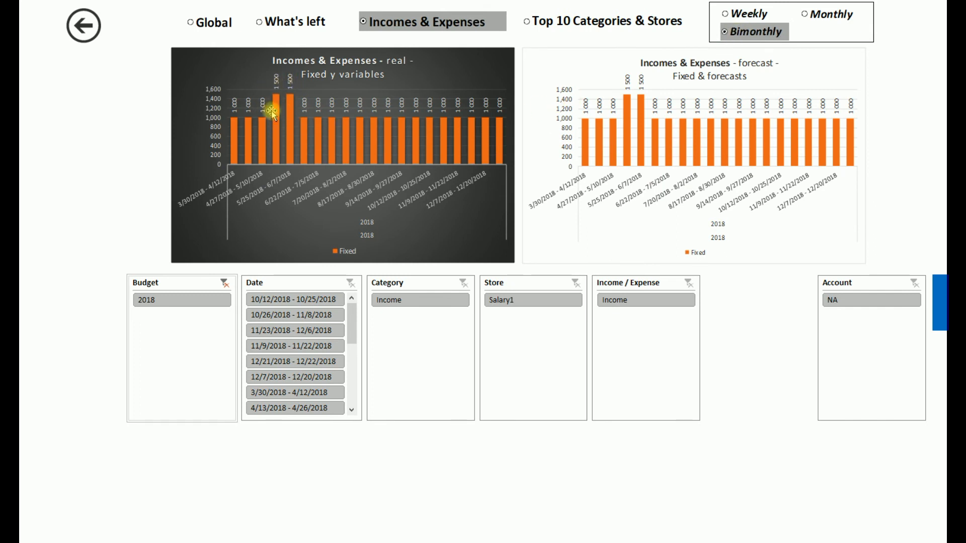
Leave the charts and start a new budget named 2019 in the Create form.
click(85, 24)
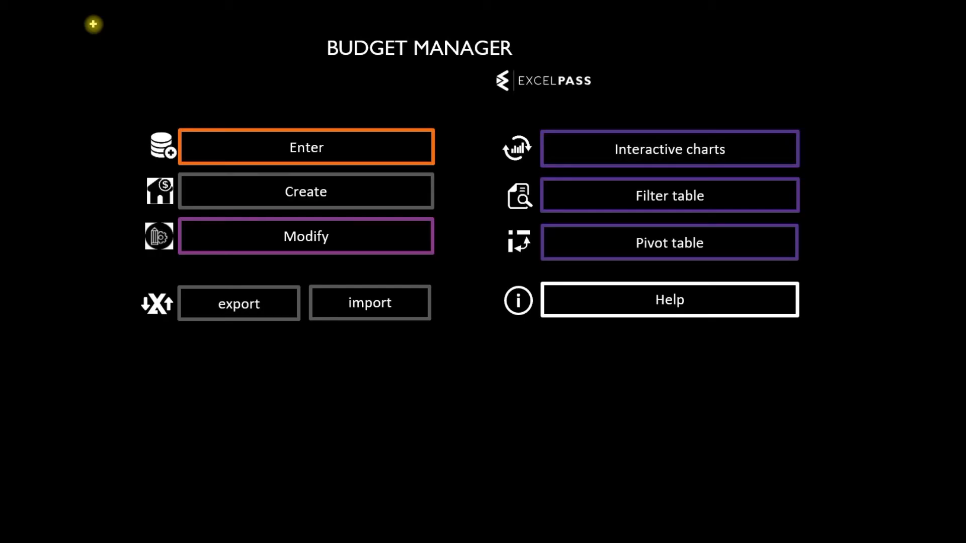
click(315, 185)
click(518, 114)
click(515, 185)
text(2019)
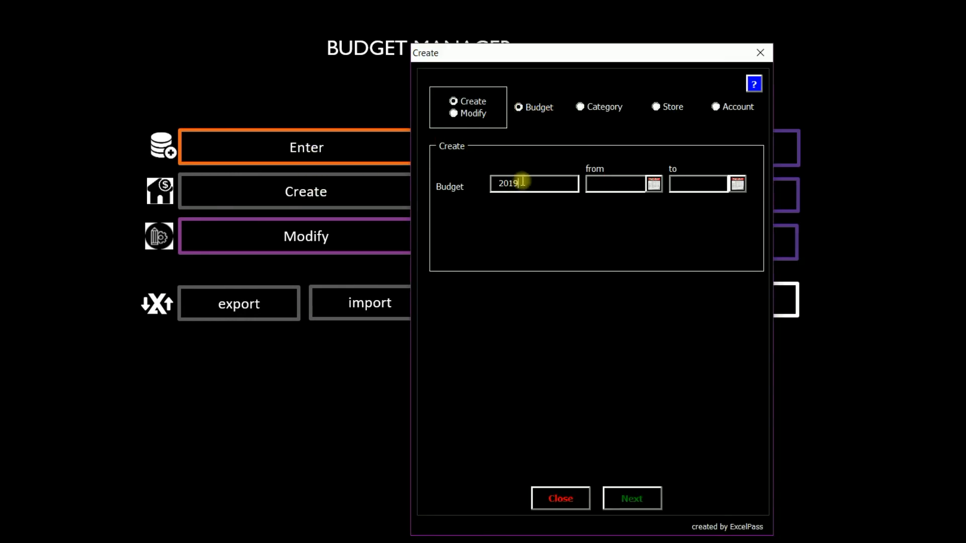
Set the new budget's period from 03/01/2018 to 05/31/2018.
click(654, 184)
click(581, 234)
click(594, 270)
click(737, 184)
click(585, 236)
click(585, 235)
click(585, 235)
click(595, 346)
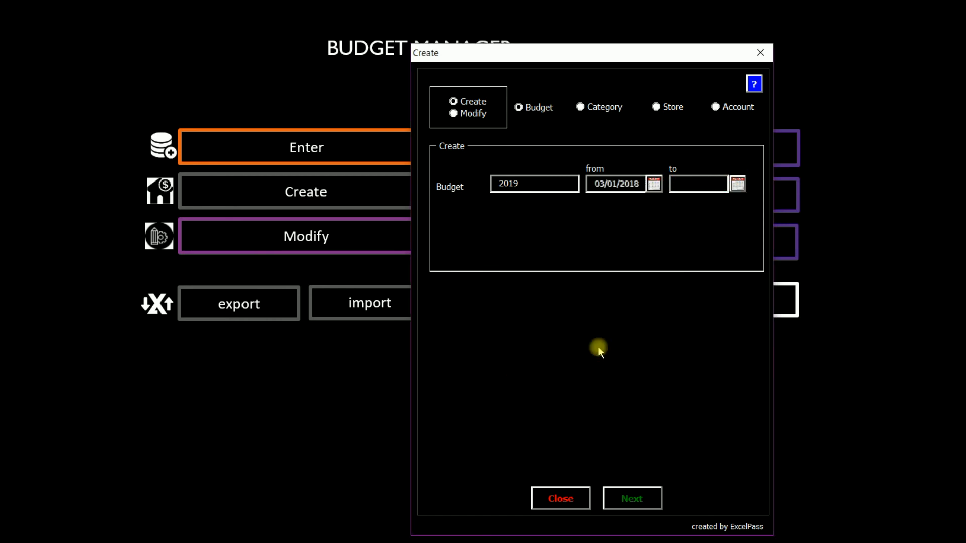
Create the 2019 budget with the entered period and close the Create form.
click(632, 490)
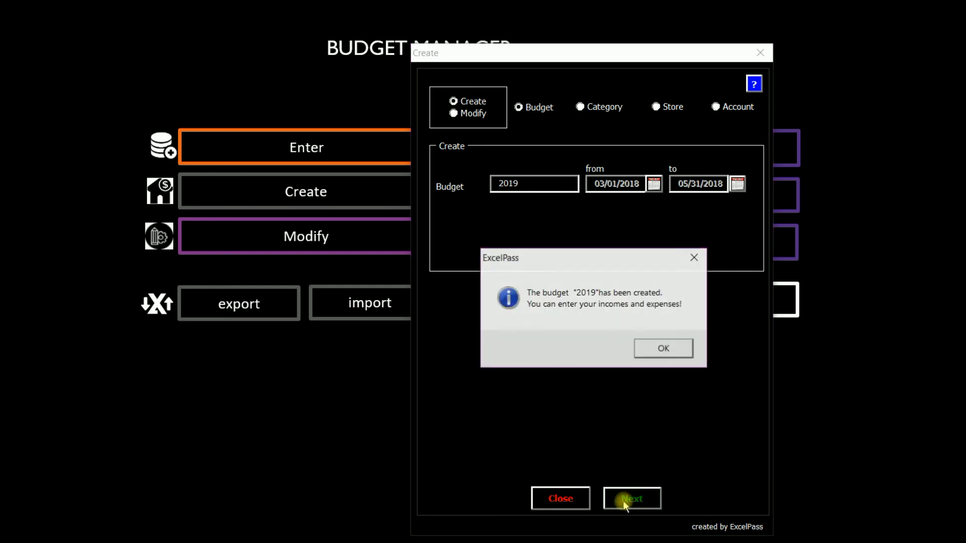
click(673, 354)
click(568, 502)
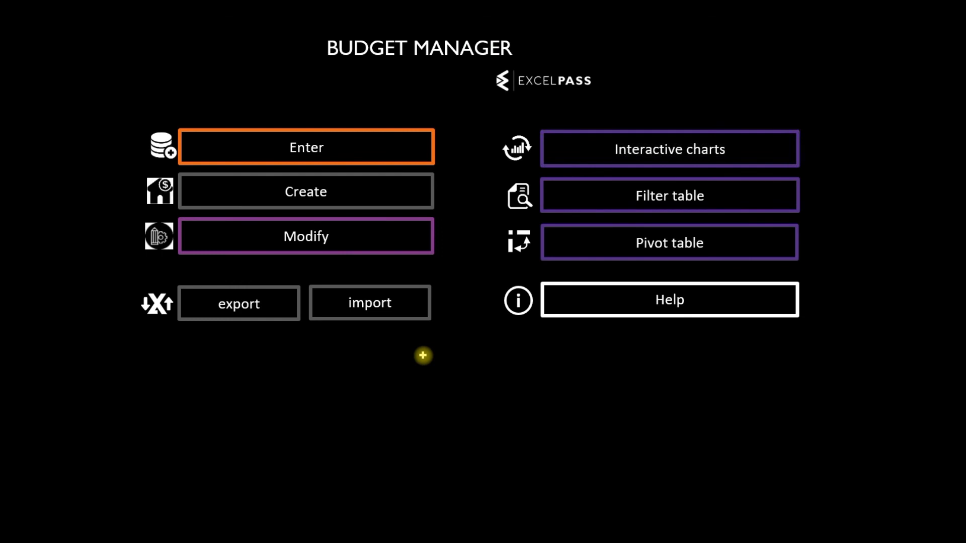
Open the Modify form and select the fixed Salary1 entry in the Income category of the 2018 budget.
click(399, 244)
click(486, 140)
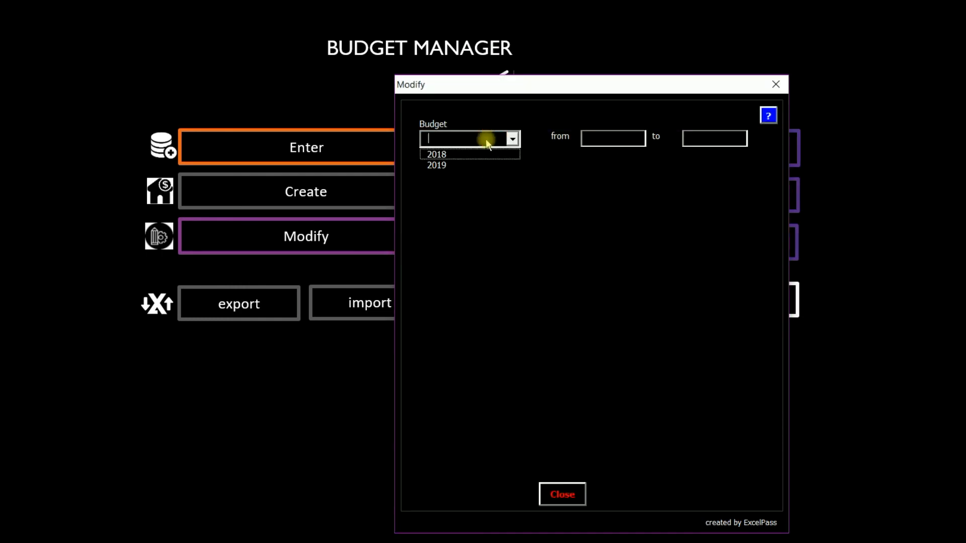
click(462, 154)
click(469, 186)
drag(513, 218, 514, 249)
click(467, 221)
click(568, 186)
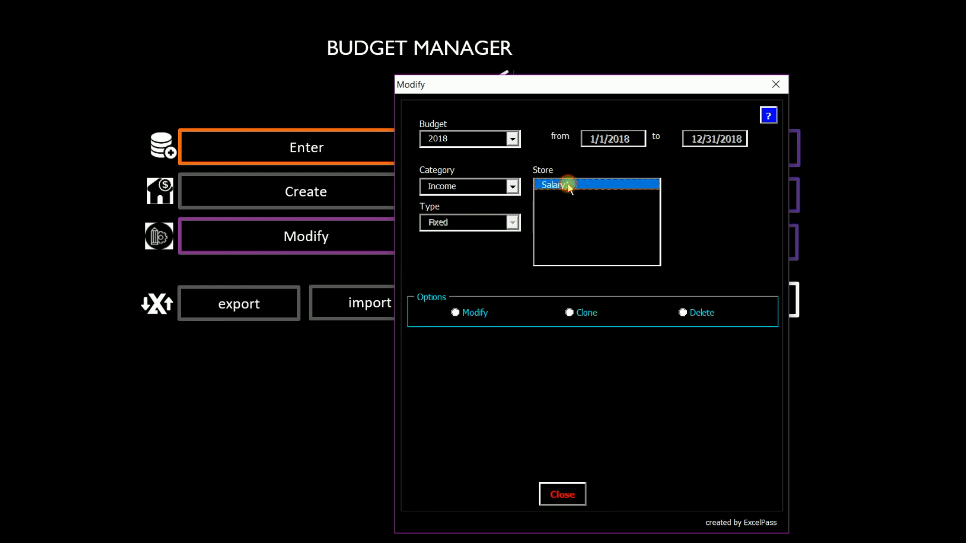
Clone Salary1 into the 2019 budget, leaving the Date option off.
click(570, 312)
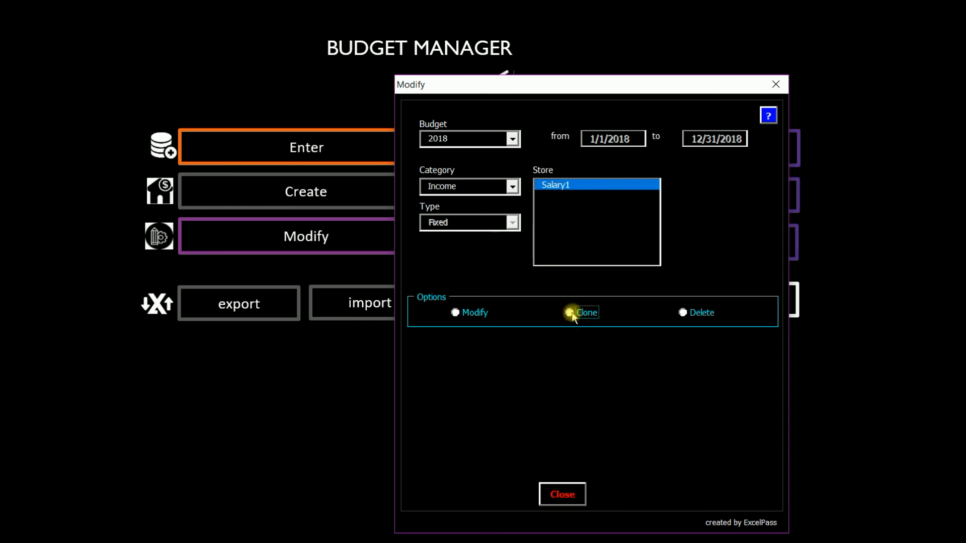
click(595, 431)
click(558, 458)
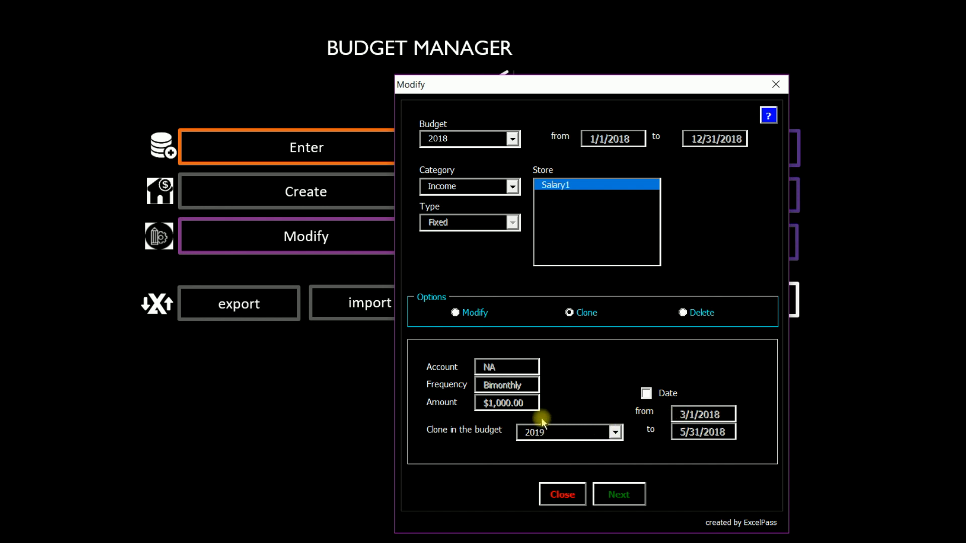
click(646, 393)
click(646, 393)
click(623, 496)
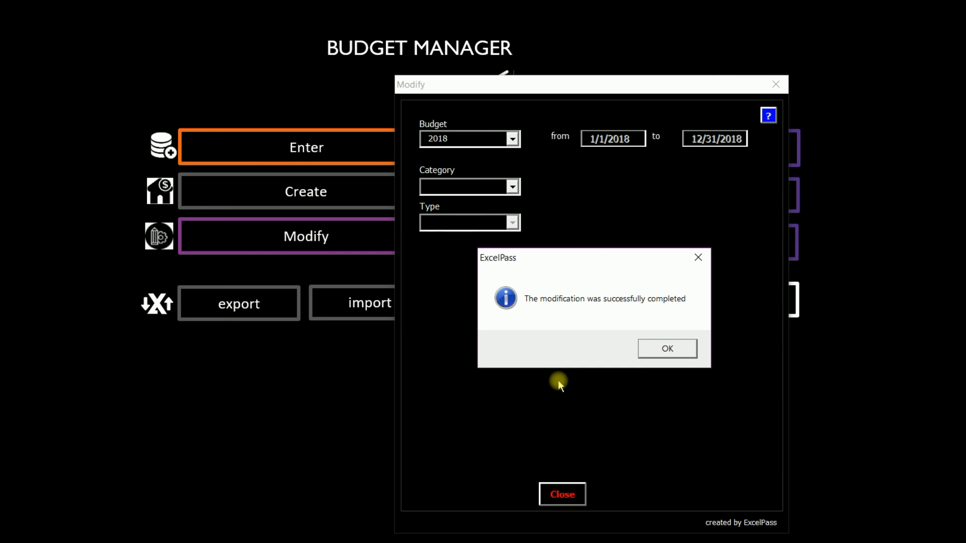
click(658, 349)
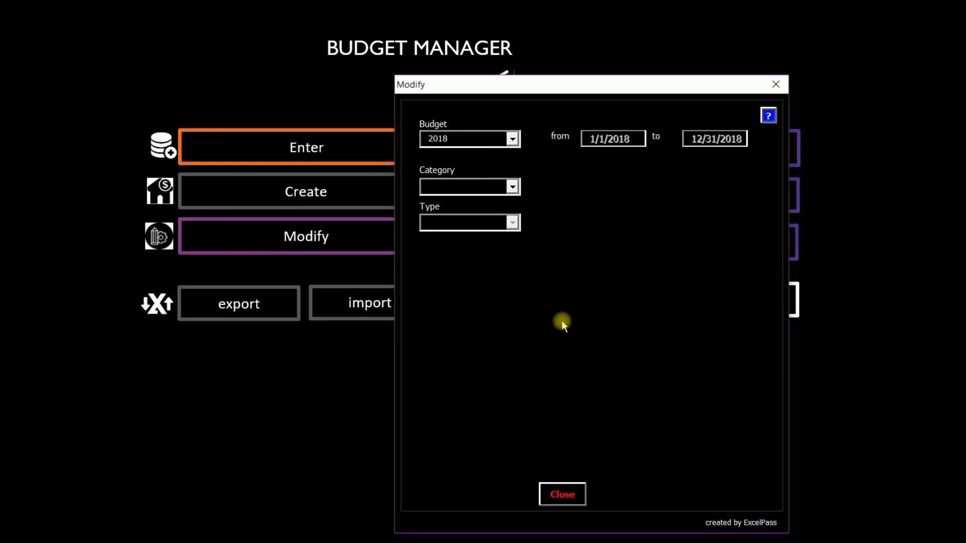